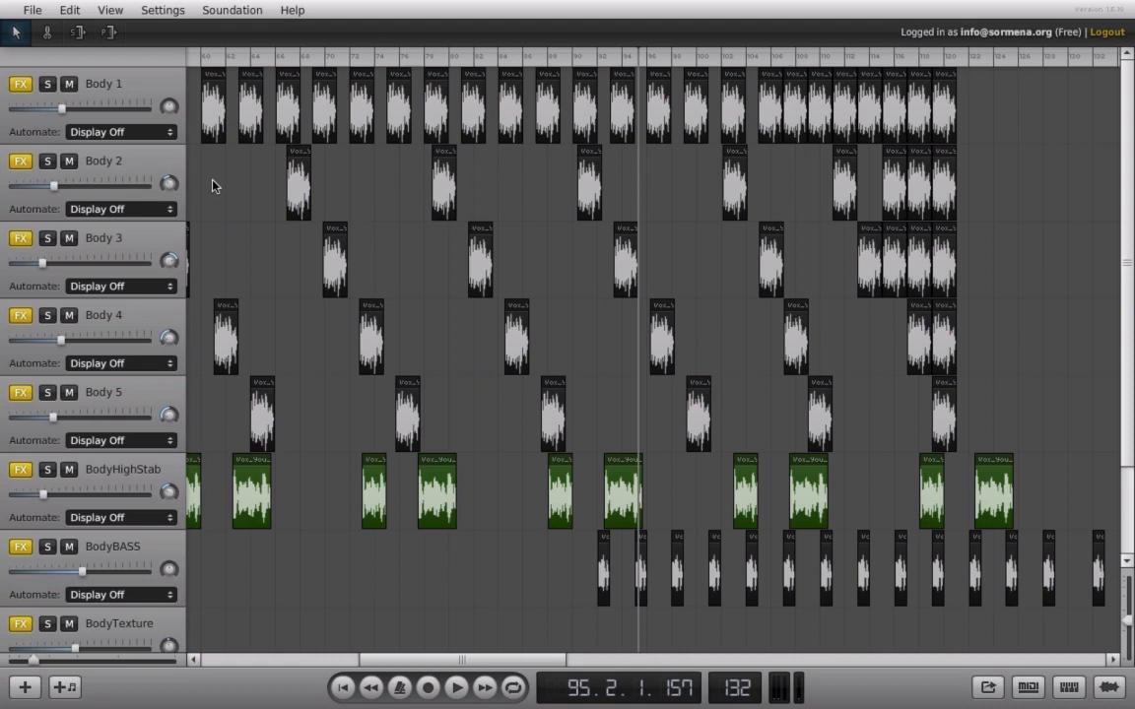
{"action": "left_click", "coordinate": [35, 12]}
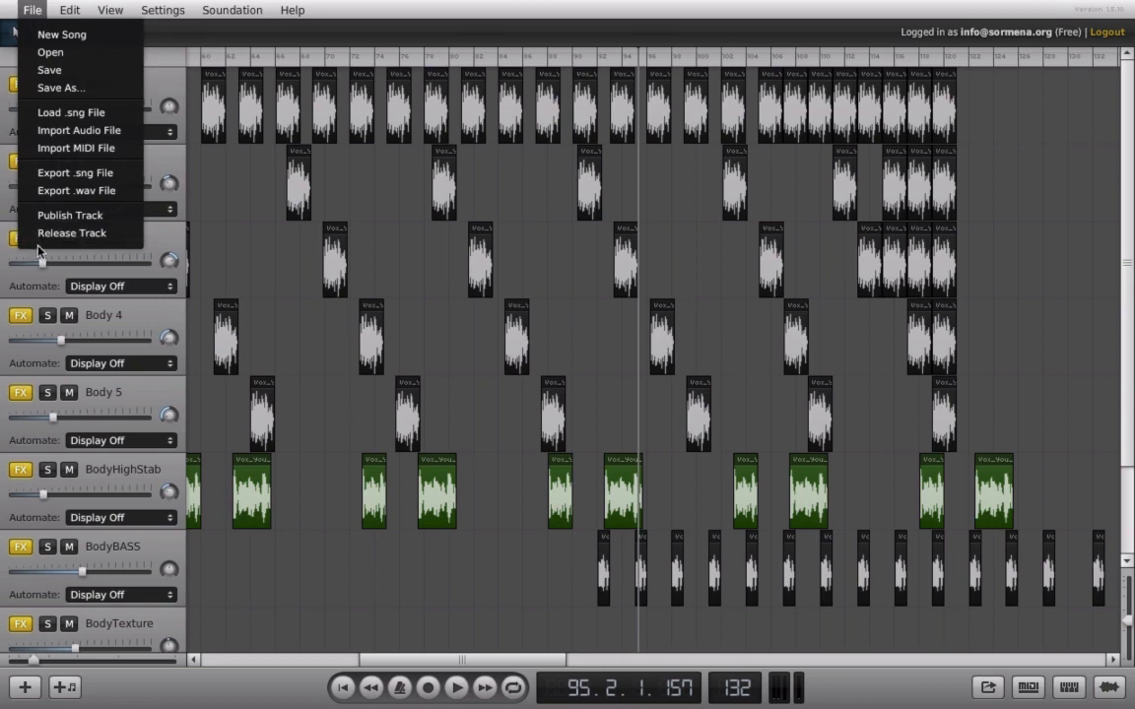
{"action": "left_click", "coordinate": [67, 216]}
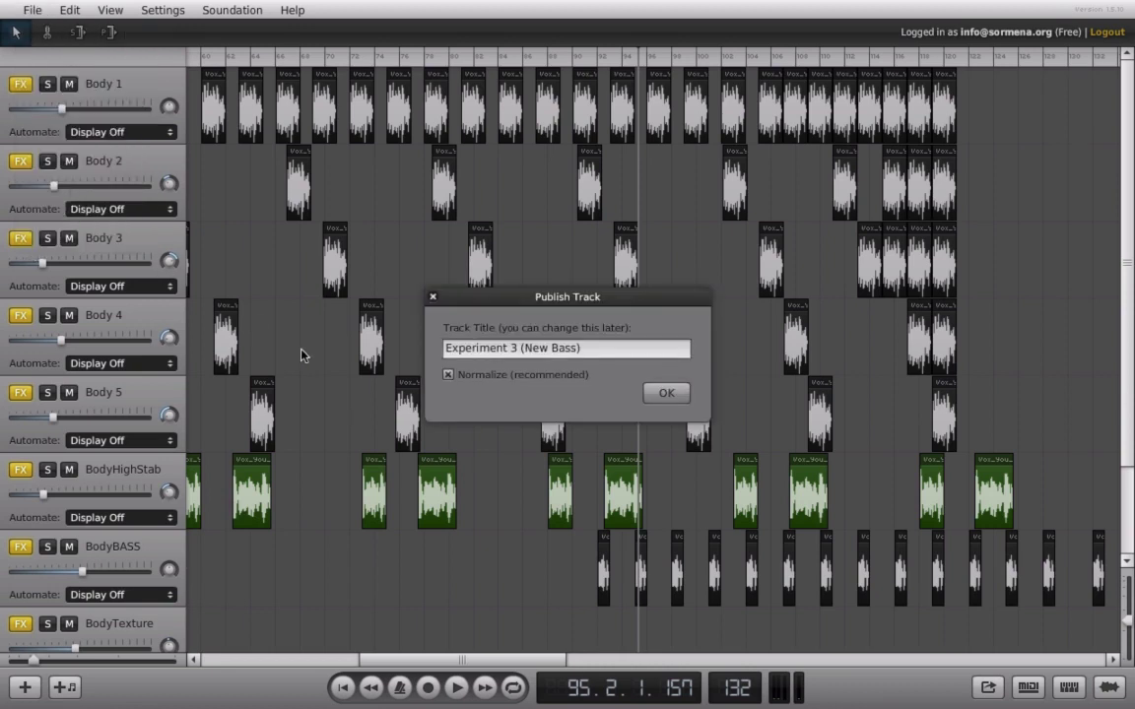
{"action": "left_click", "coordinate": [433, 298]}
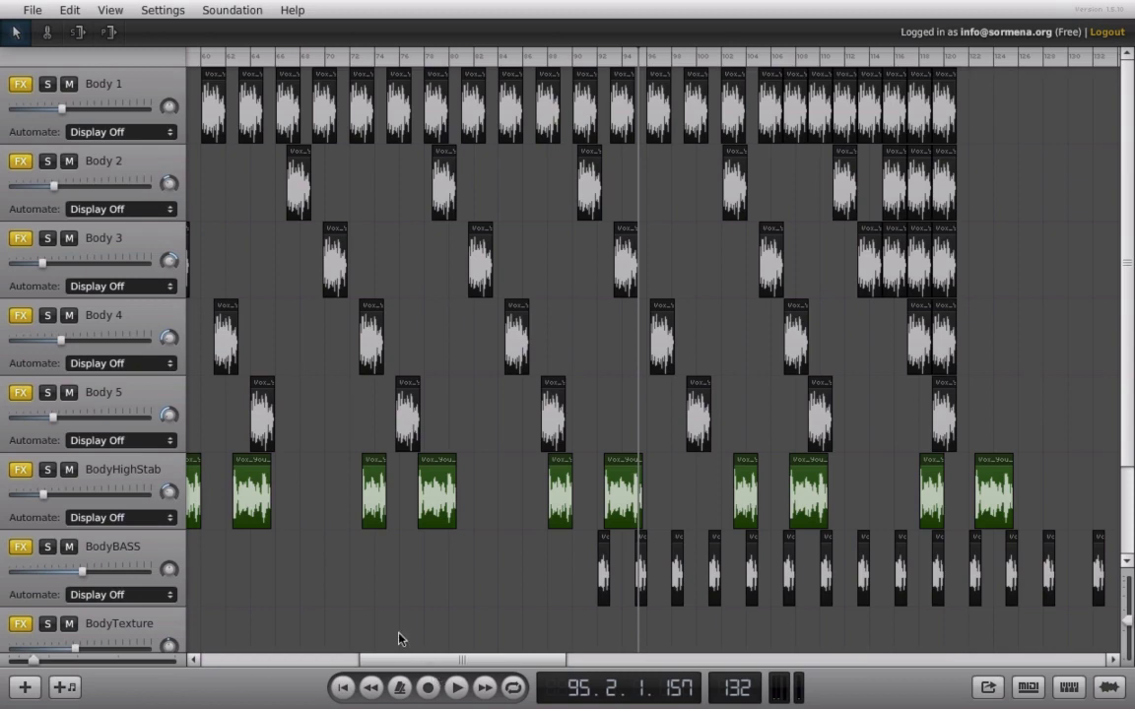
Scroll the timeline right and the track list down to show the space below BodyTexture
{"action": "left_click_drag", "start_coordinate": [380, 661], "coordinate": [448, 666]}
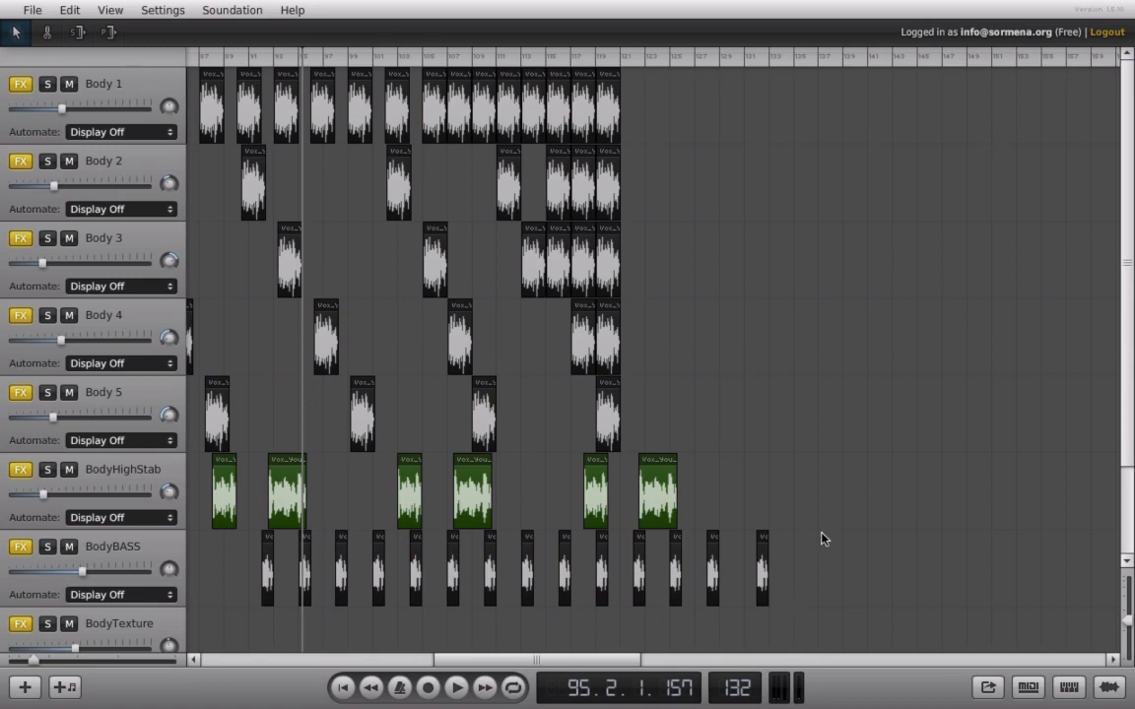
{"action": "left_click_drag", "start_coordinate": [488, 664], "coordinate": [516, 666]}
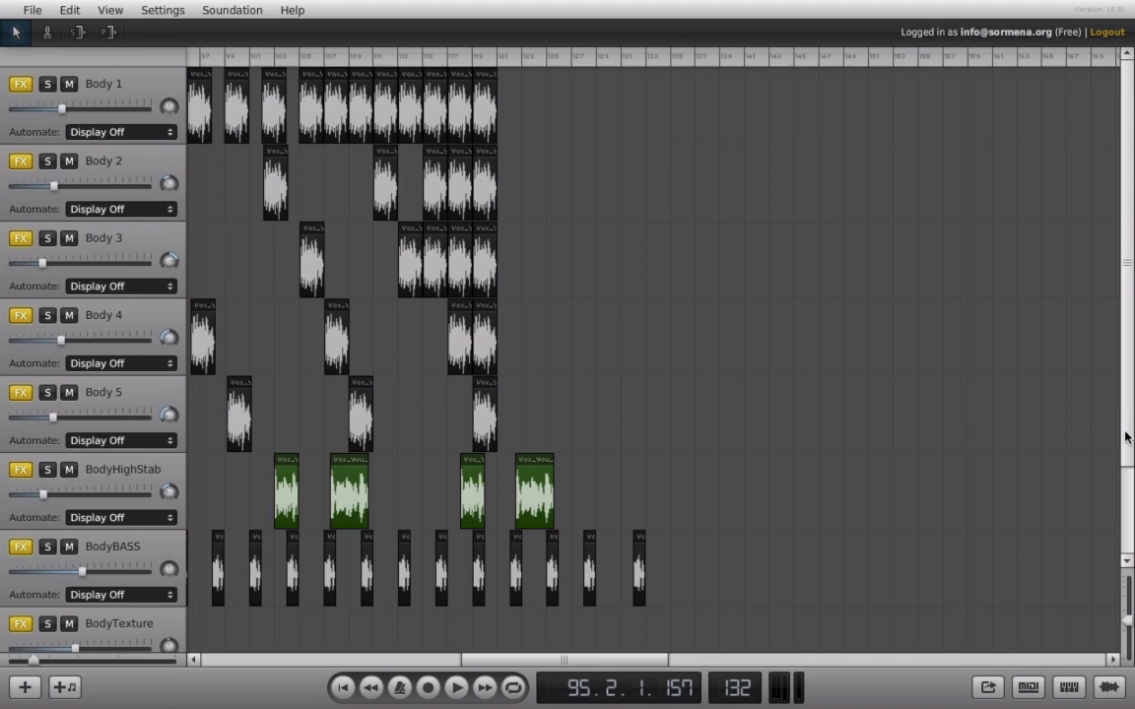
{"action": "scroll", "coordinate": [1126, 475], "scroll_direction": "down", "scroll_amount": 1}
{"action": "scroll", "coordinate": [1126, 512], "scroll_direction": "down", "scroll_amount": 5}
{"action": "scroll", "coordinate": [1126, 532], "scroll_direction": "up", "scroll_amount": 6}
{"action": "scroll", "coordinate": [1125, 444], "scroll_direction": "down", "scroll_amount": 5}
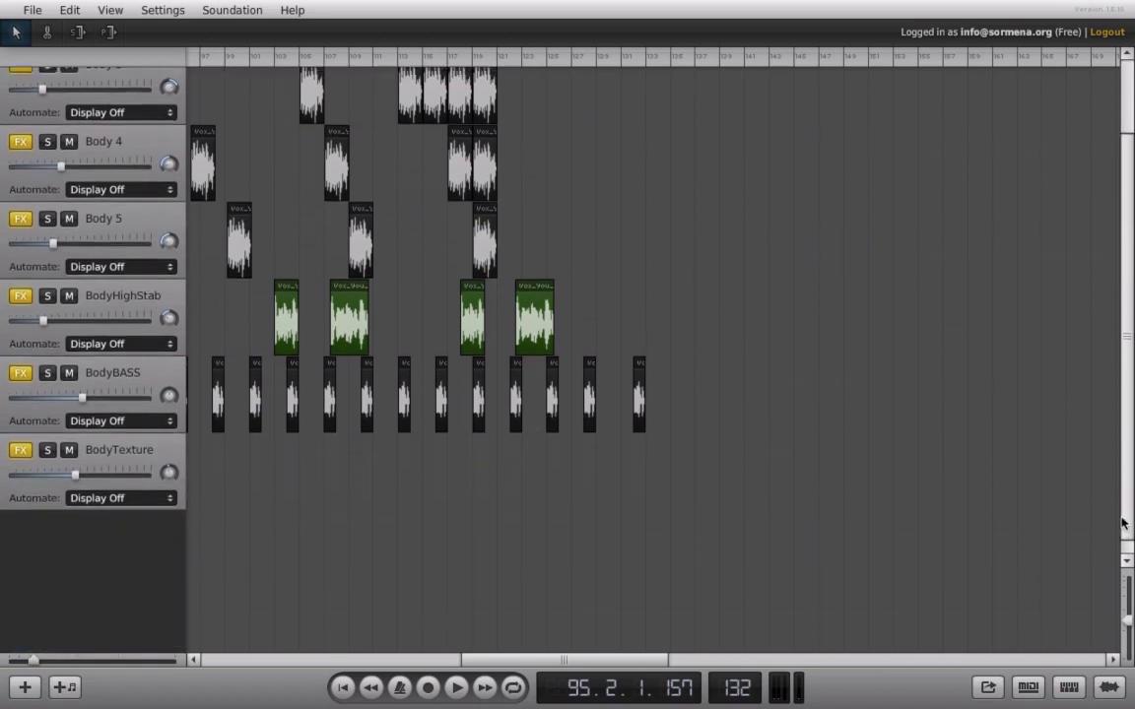
Add a new instrument track and switch its instrument to Noiser
{"action": "left_click", "coordinate": [59, 687]}
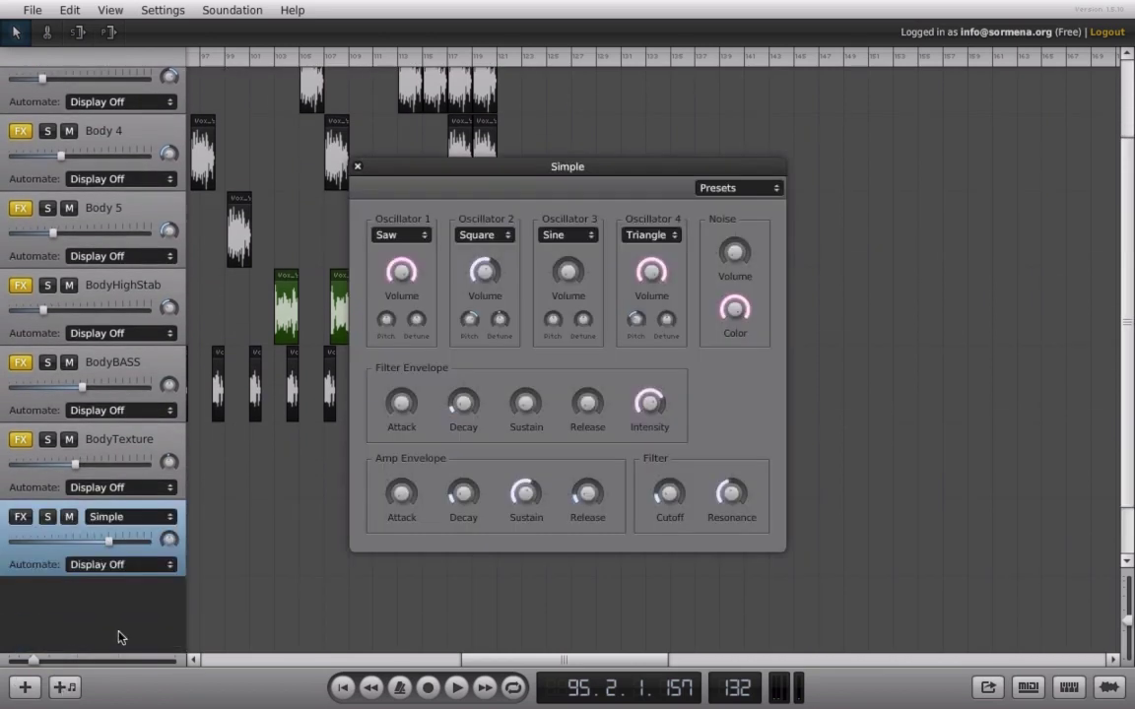
{"action": "left_click", "coordinate": [143, 516]}
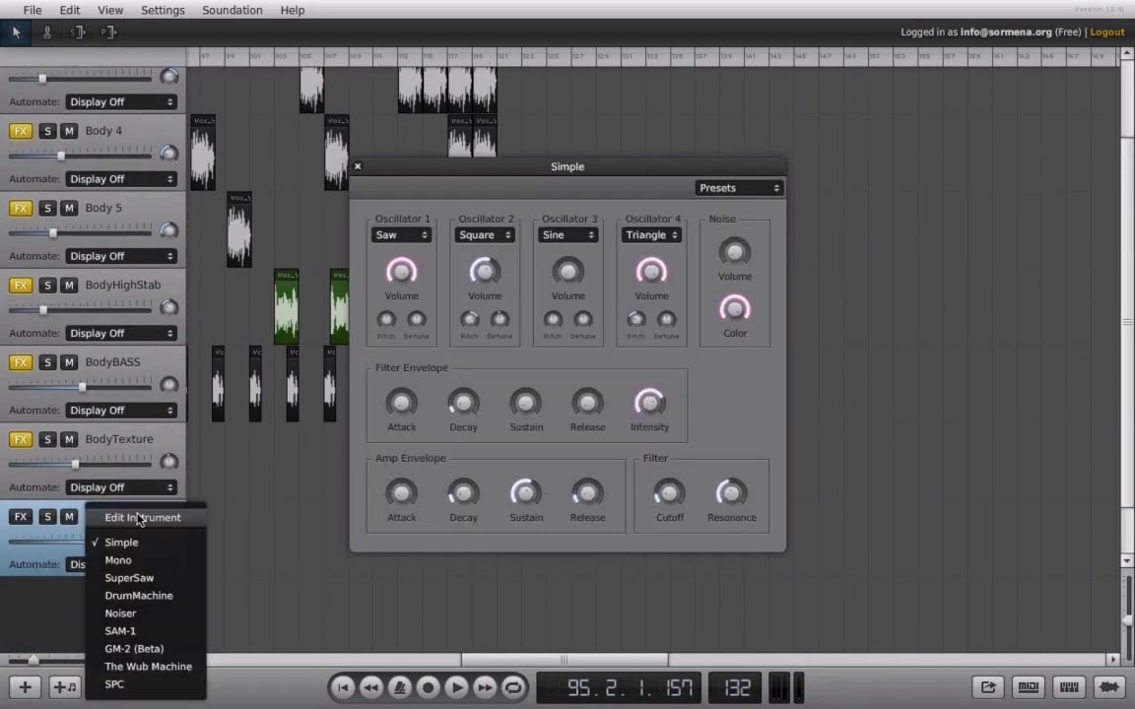
{"action": "left_click", "coordinate": [120, 613]}
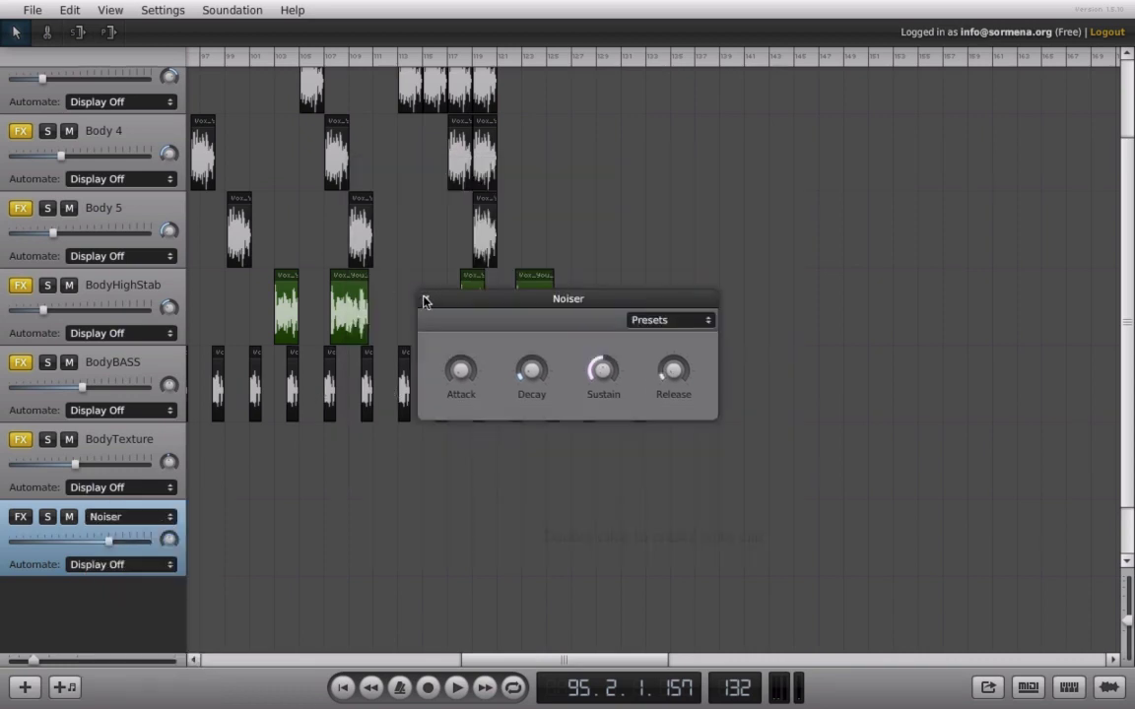
{"action": "left_click", "coordinate": [426, 298]}
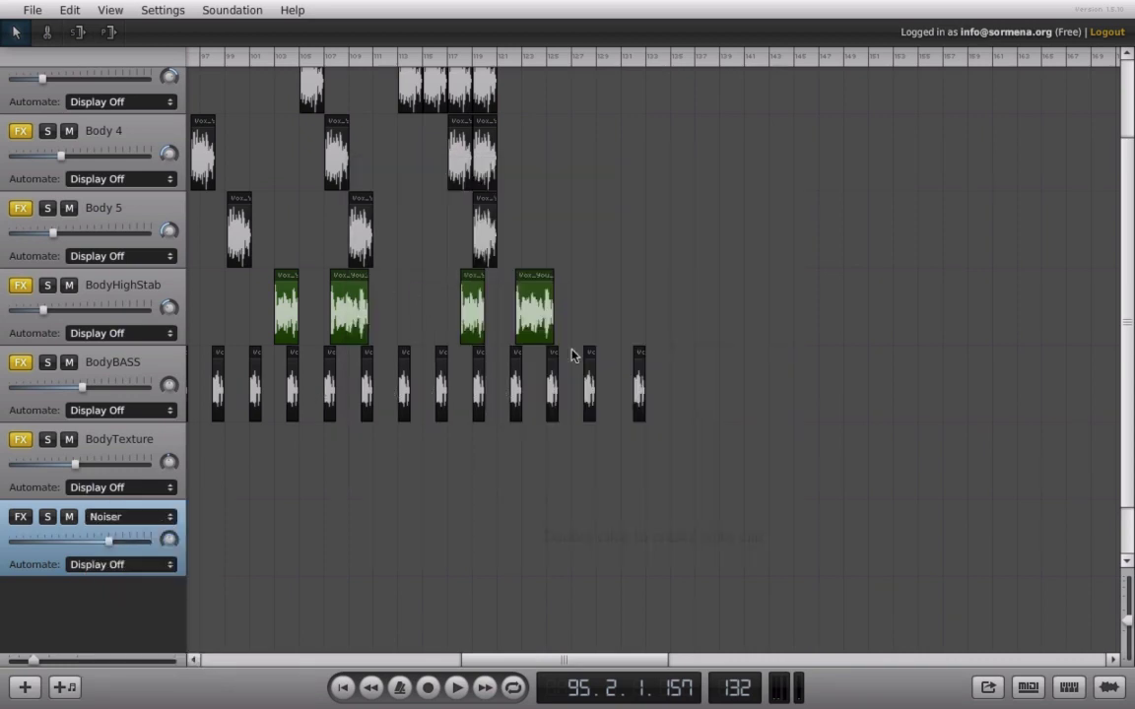
Create a note clip late in the Noiser track, near bar 155
{"action": "double_click", "coordinate": [914, 515]}
{"action": "left_click_drag", "start_coordinate": [912, 510], "coordinate": [929, 516]}
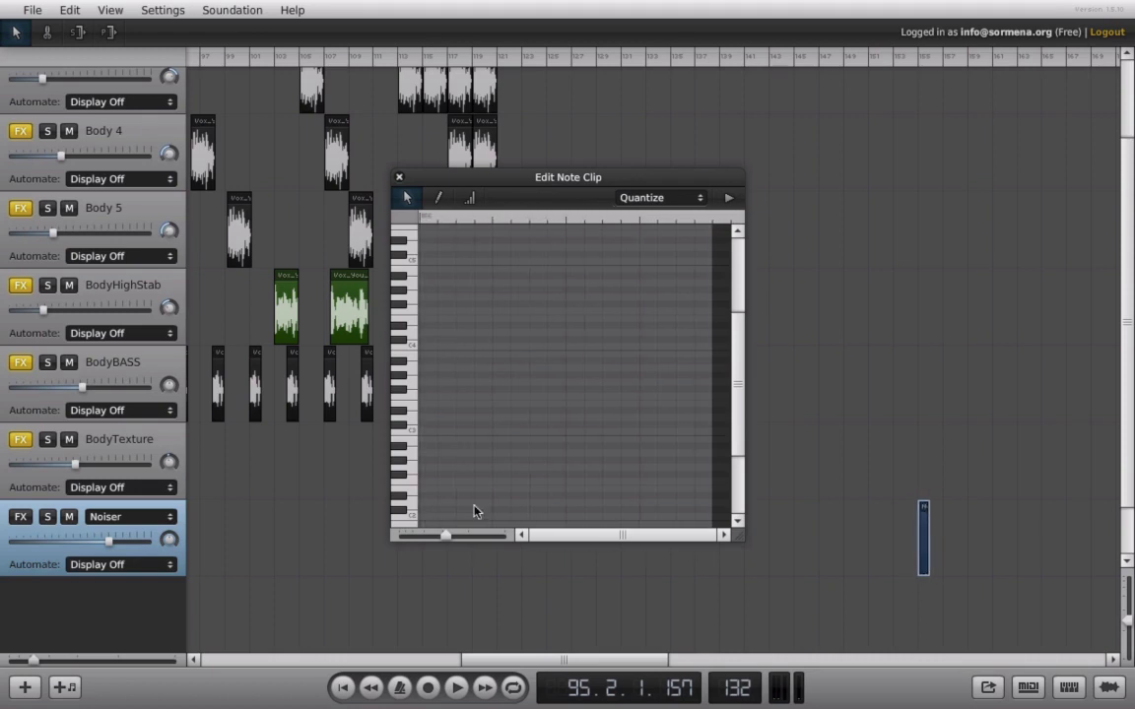
{"action": "scroll", "coordinate": [107, 493], "scroll_direction": "down", "scroll_amount": 1}
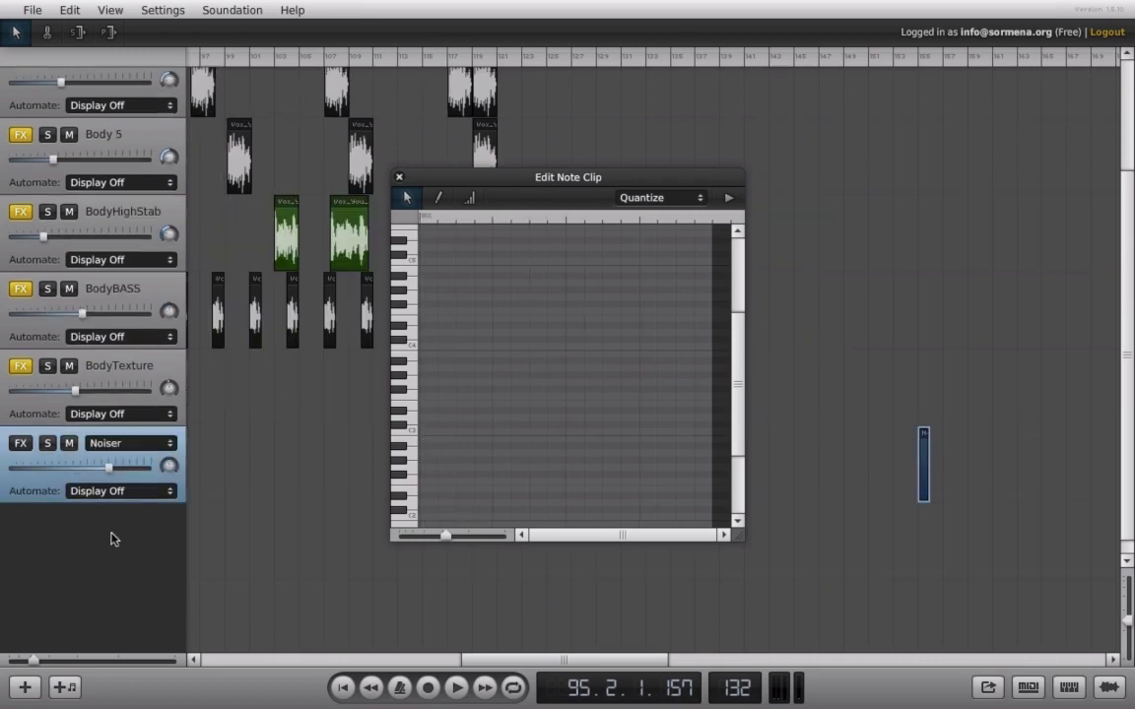
Turn the Noiser track's volume to zero and add one note at the clip's start
{"action": "left_click_drag", "start_coordinate": [109, 467], "coordinate": [8, 467]}
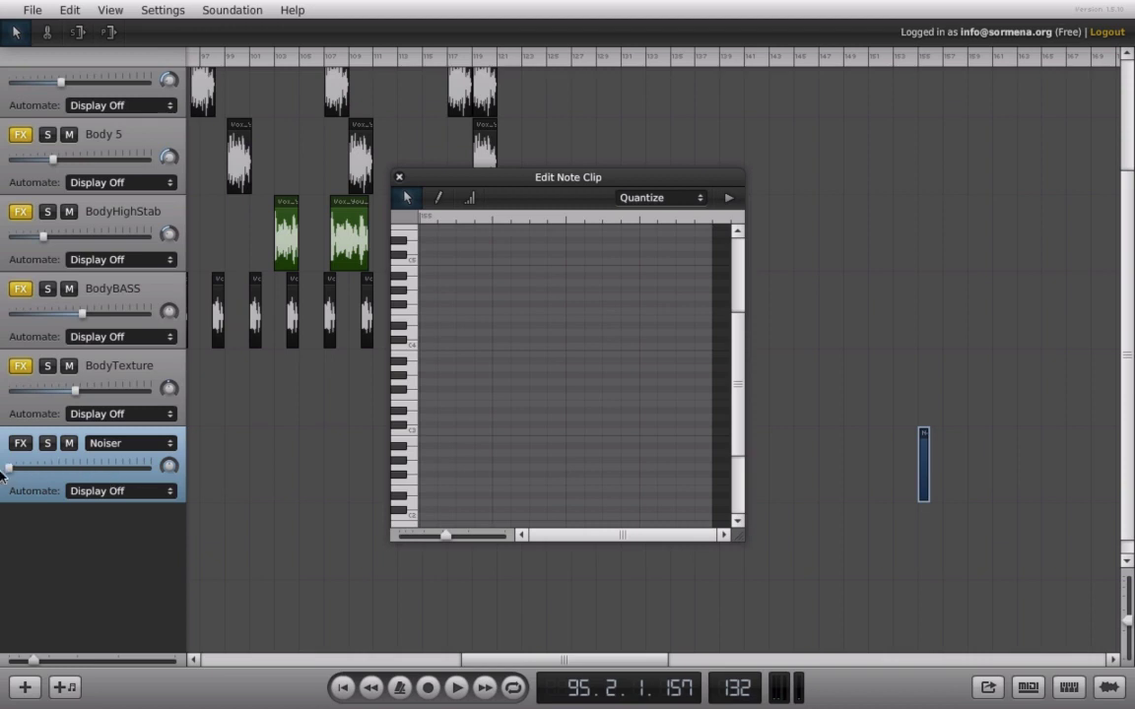
{"action": "left_click_drag", "start_coordinate": [469, 422], "coordinate": [430, 421]}
{"action": "left_click", "coordinate": [399, 178]}
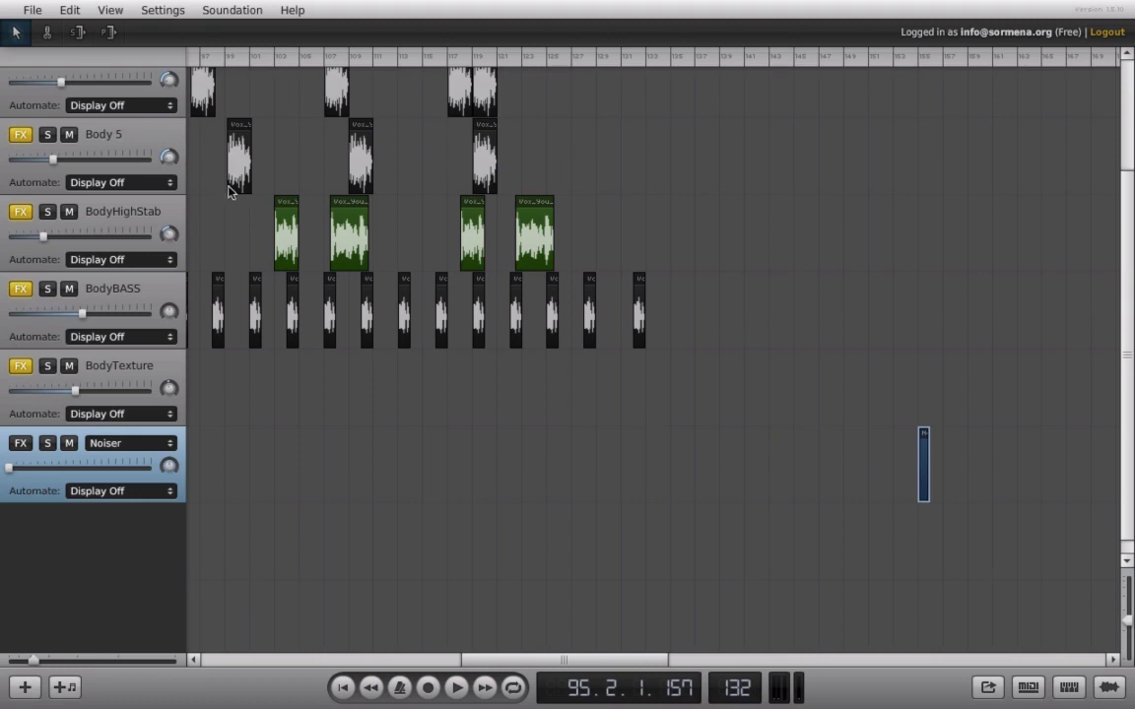
Export the song as a .wav file from the File menu
{"action": "left_click", "coordinate": [22, 10]}
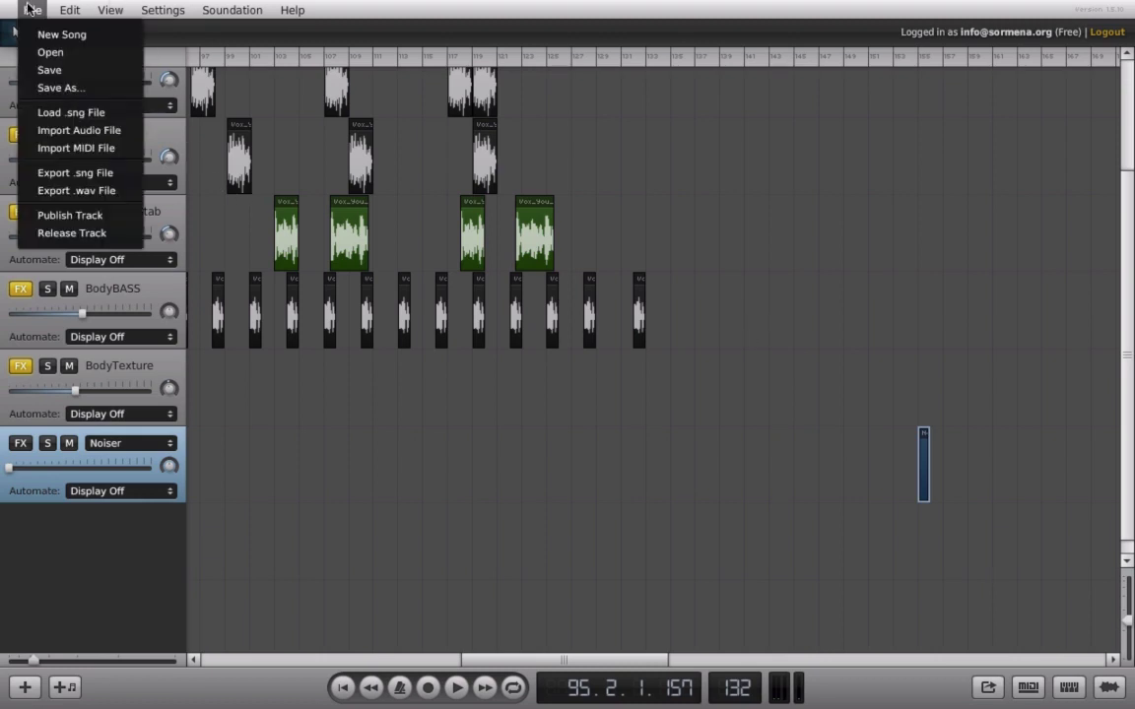
{"action": "left_click", "coordinate": [43, 191]}
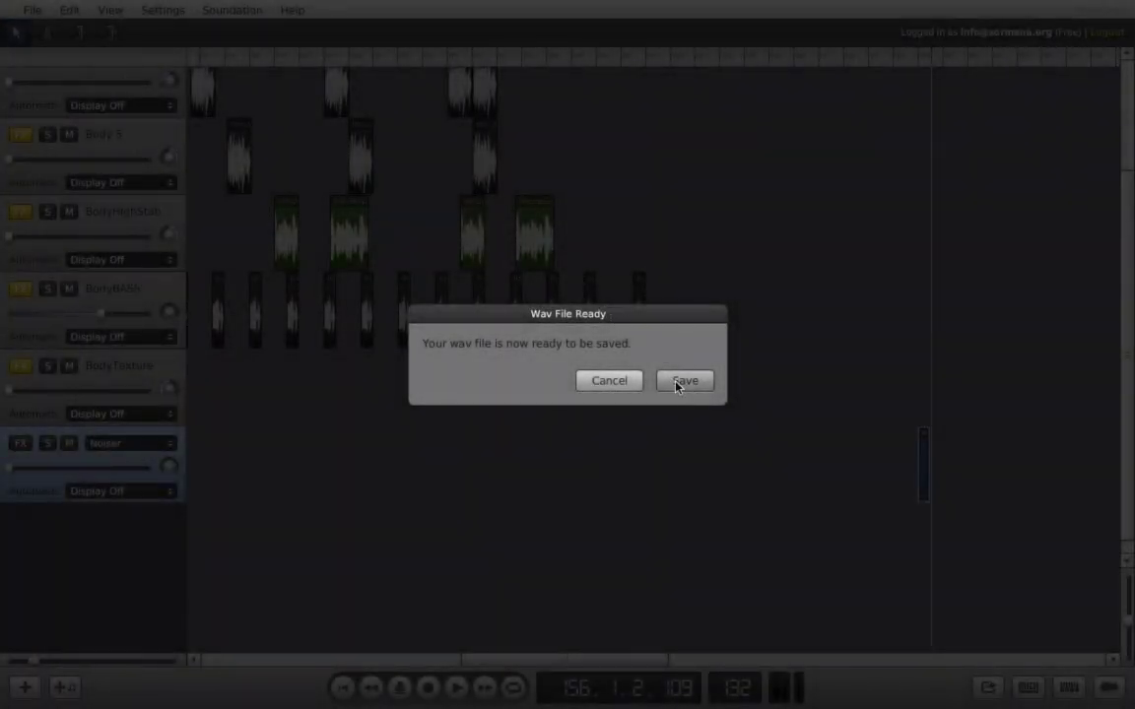
Save the rendered mix to the Desktop as Muzak.wav instead of mixdown
{"action": "left_click", "coordinate": [677, 385]}
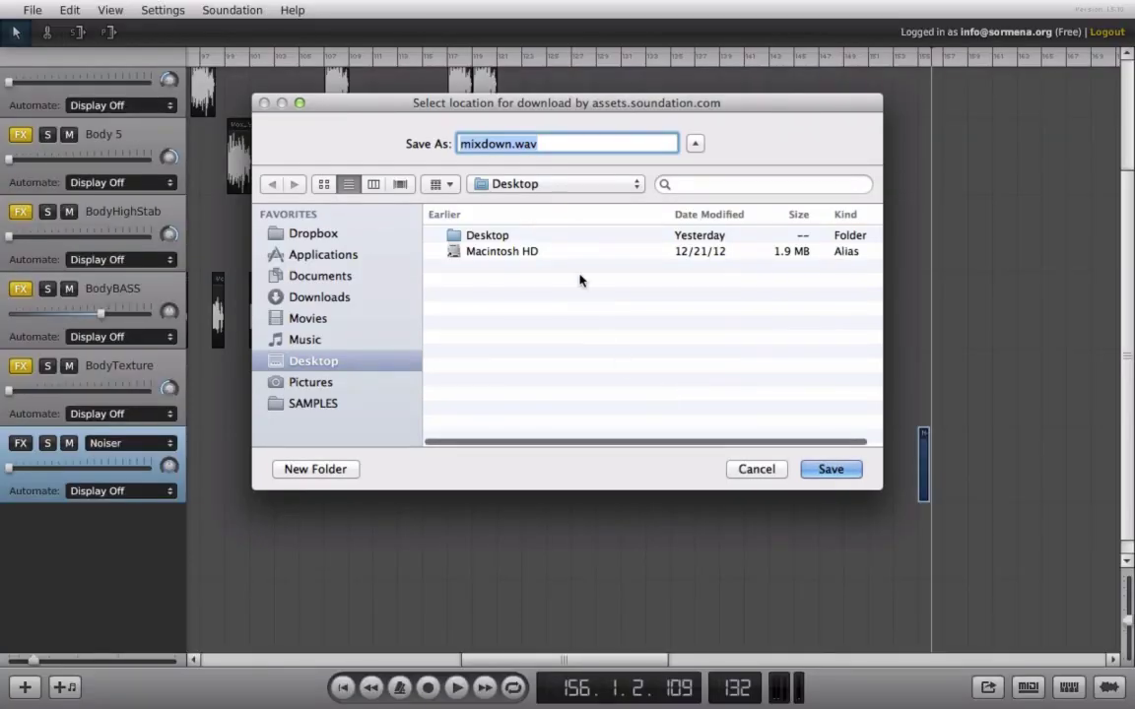
{"action": "left_click_drag", "start_coordinate": [514, 144], "coordinate": [435, 144]}
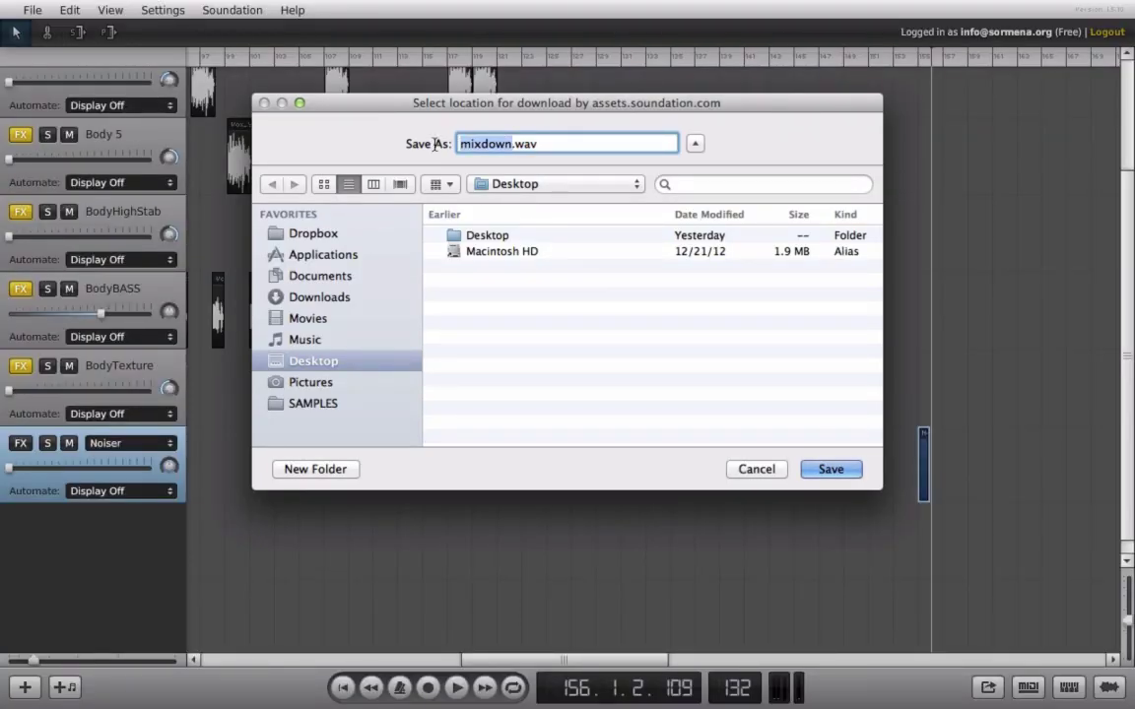
{"action": "key", "text": "BackSpace"}
{"action": "type", "text": "Muzak"}
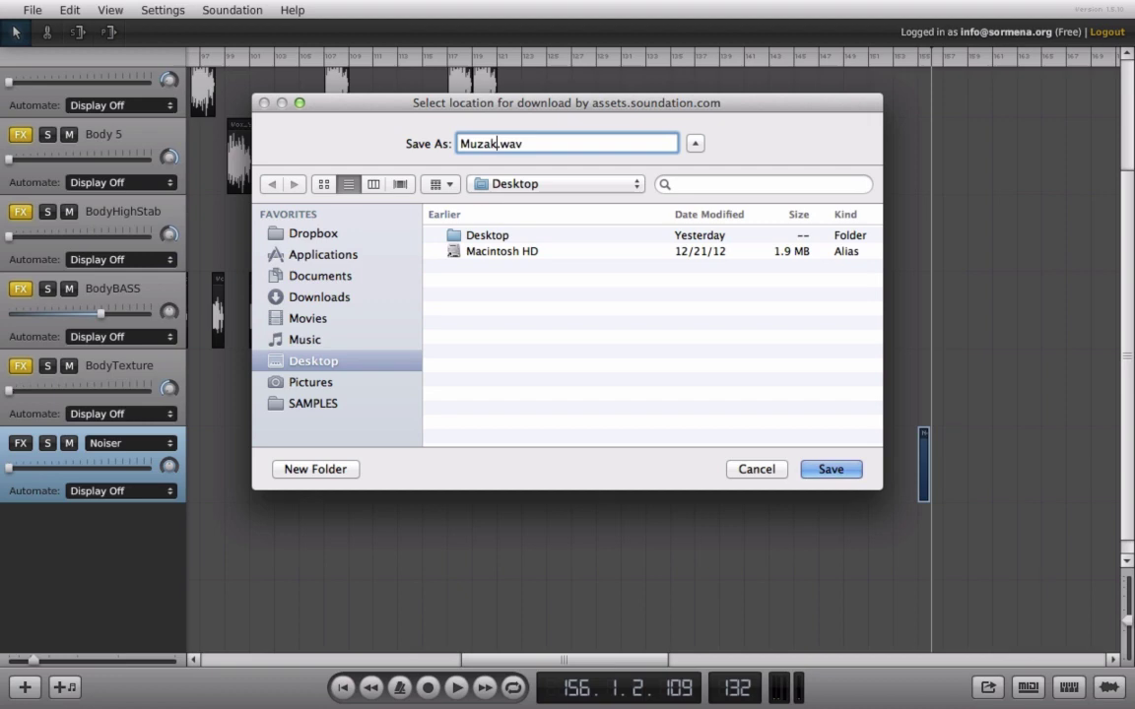
{"action": "key", "text": "Return"}
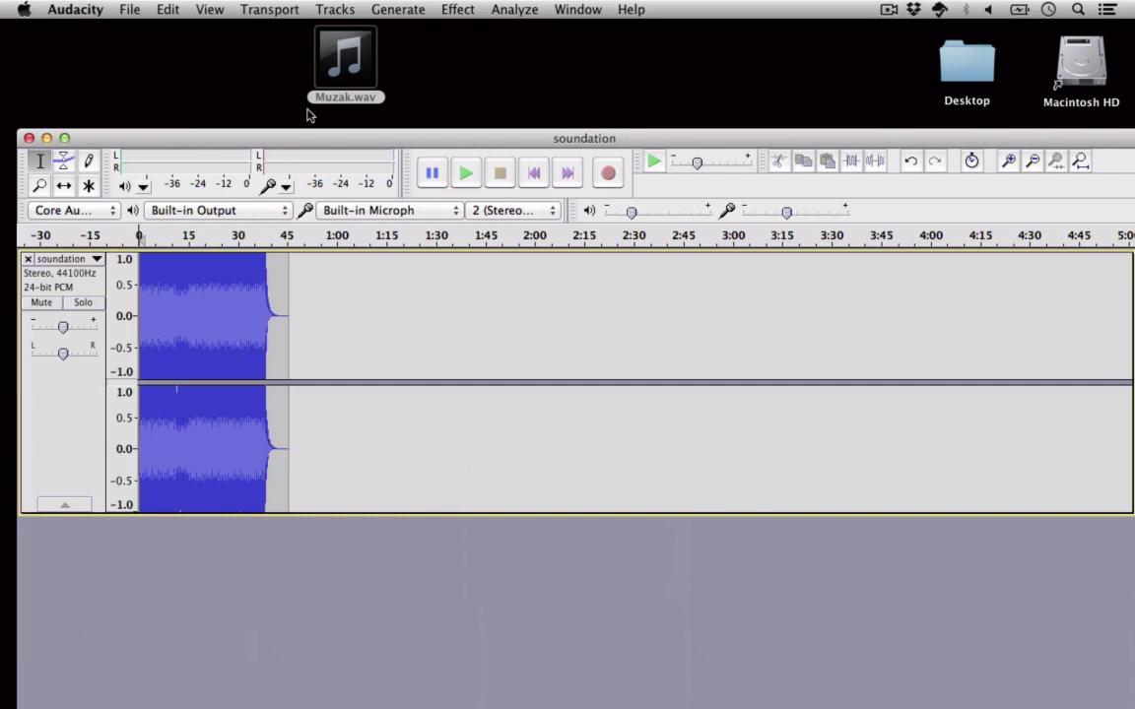
Import Muzak.wav into Audacity, accept the warning, and maximize the window
{"action": "left_click_drag", "start_coordinate": [333, 96], "coordinate": [325, 591]}
{"action": "left_click", "coordinate": [744, 516]}
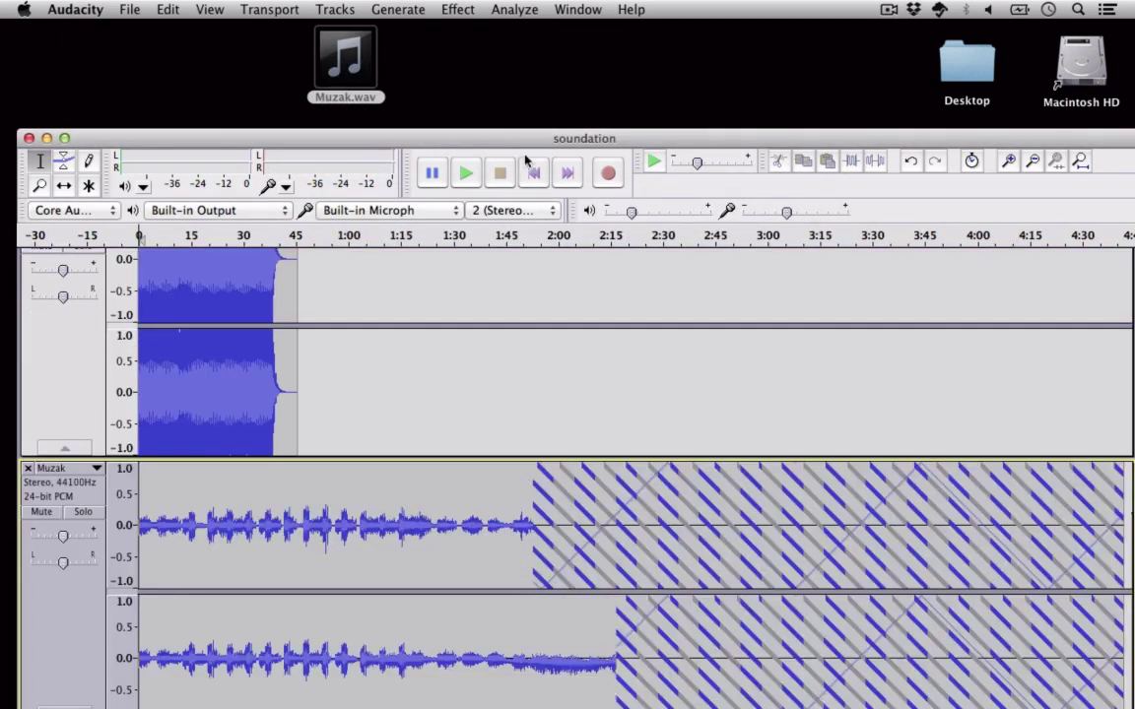
{"action": "left_click", "coordinate": [64, 138]}
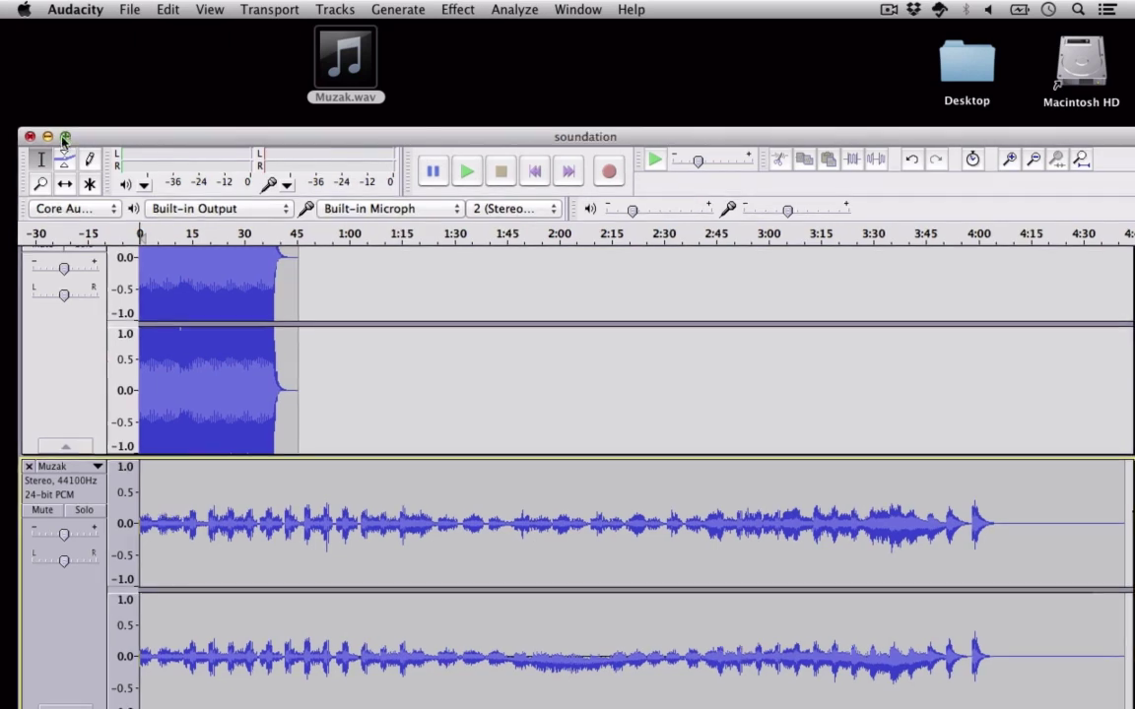
{"action": "left_click", "coordinate": [97, 101]}
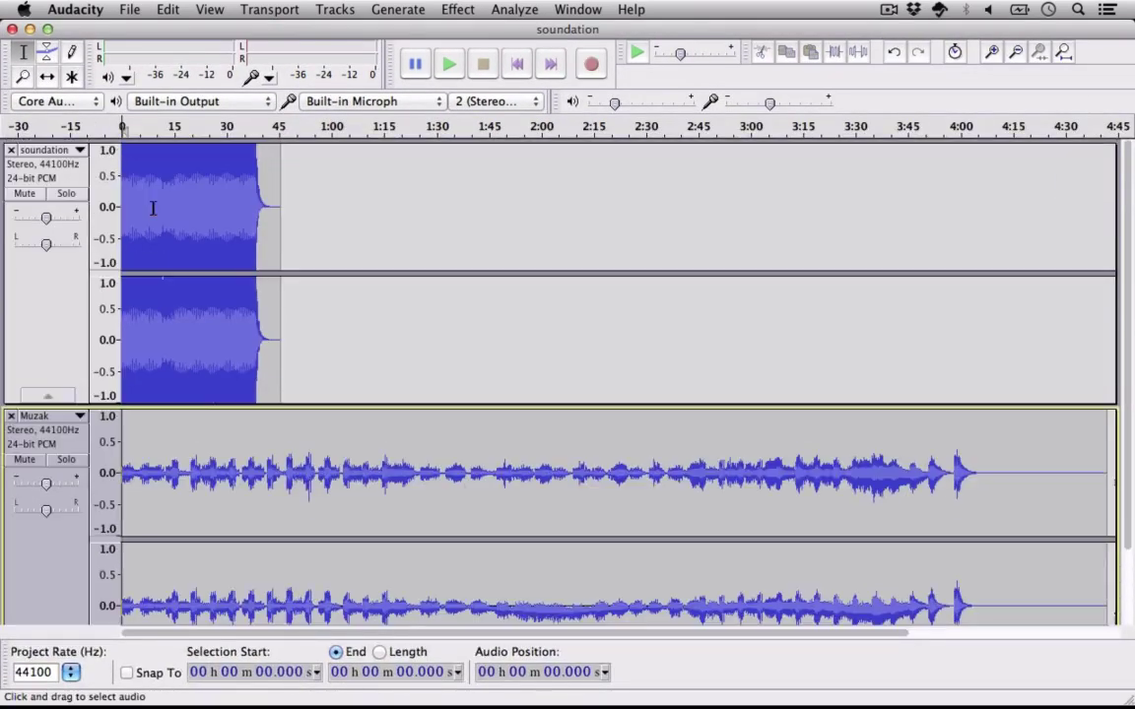
{"action": "scroll", "coordinate": [151, 208], "scroll_direction": "up", "scroll_amount": 2}
{"action": "scroll", "coordinate": [445, 553], "scroll_direction": "down", "scroll_amount": 2}
{"action": "scroll", "coordinate": [444, 553], "scroll_direction": "down", "scroll_amount": 1}
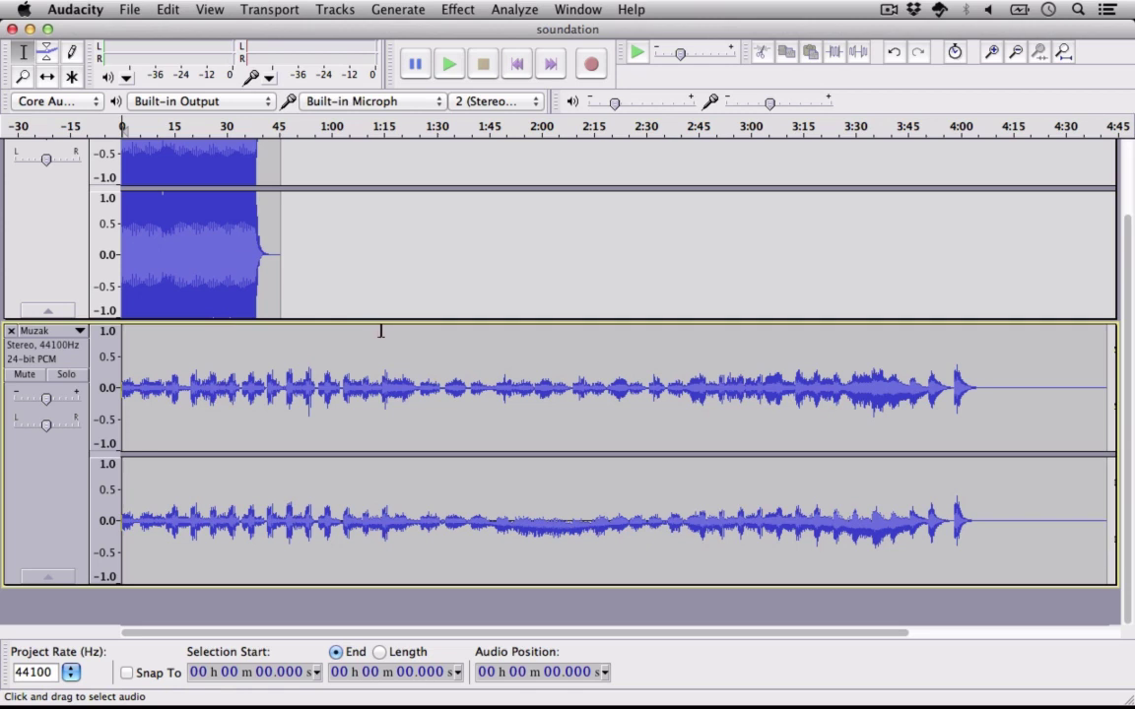
{"action": "scroll", "coordinate": [380, 331], "scroll_direction": "up", "scroll_amount": 3}
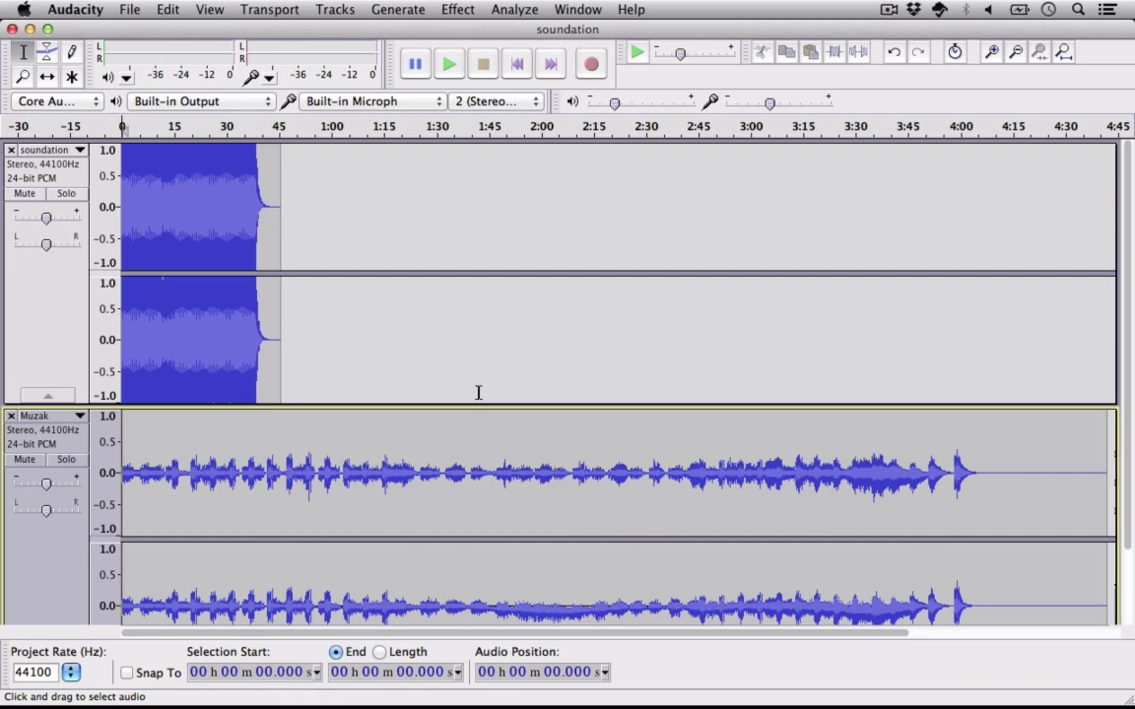
{"action": "scroll", "coordinate": [479, 390], "scroll_direction": "down", "scroll_amount": 3}
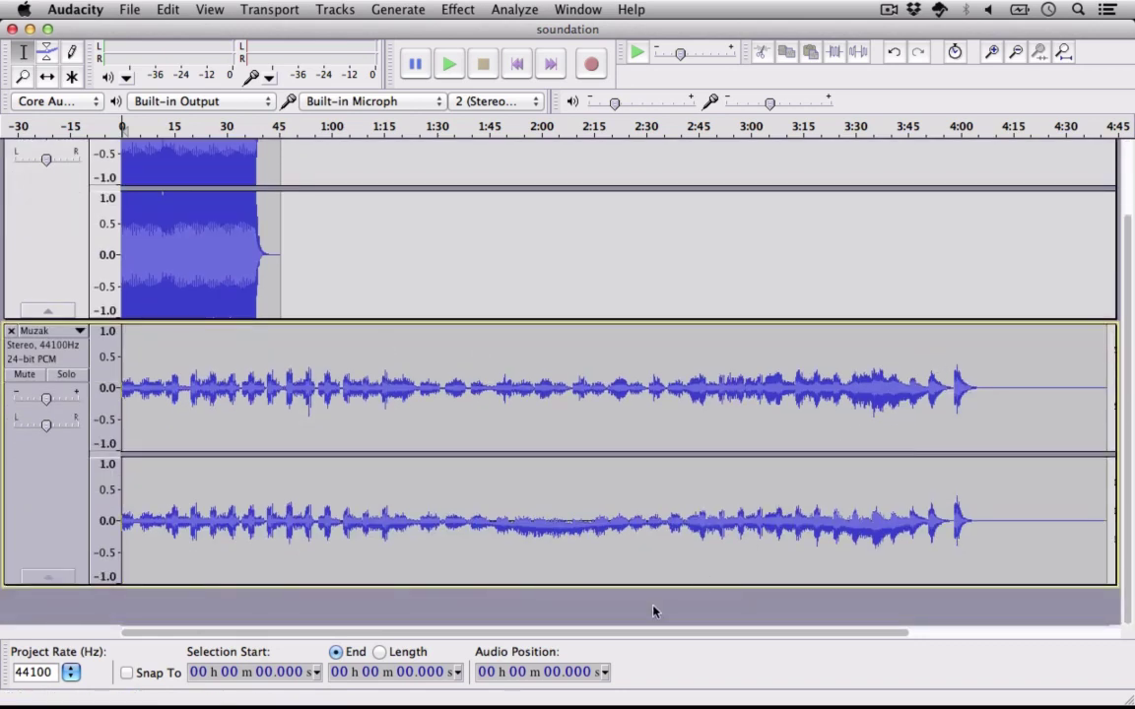
{"action": "scroll", "coordinate": [259, 340], "scroll_direction": "up", "scroll_amount": 3}
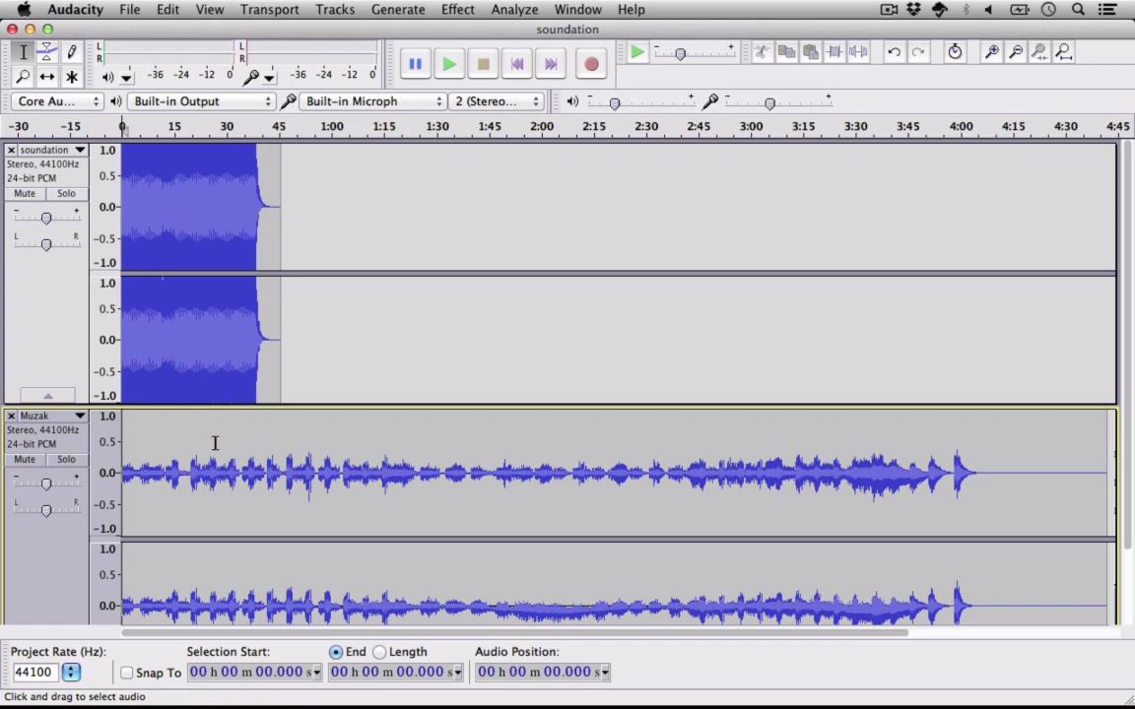
{"action": "scroll", "coordinate": [215, 443], "scroll_direction": "down", "scroll_amount": 2}
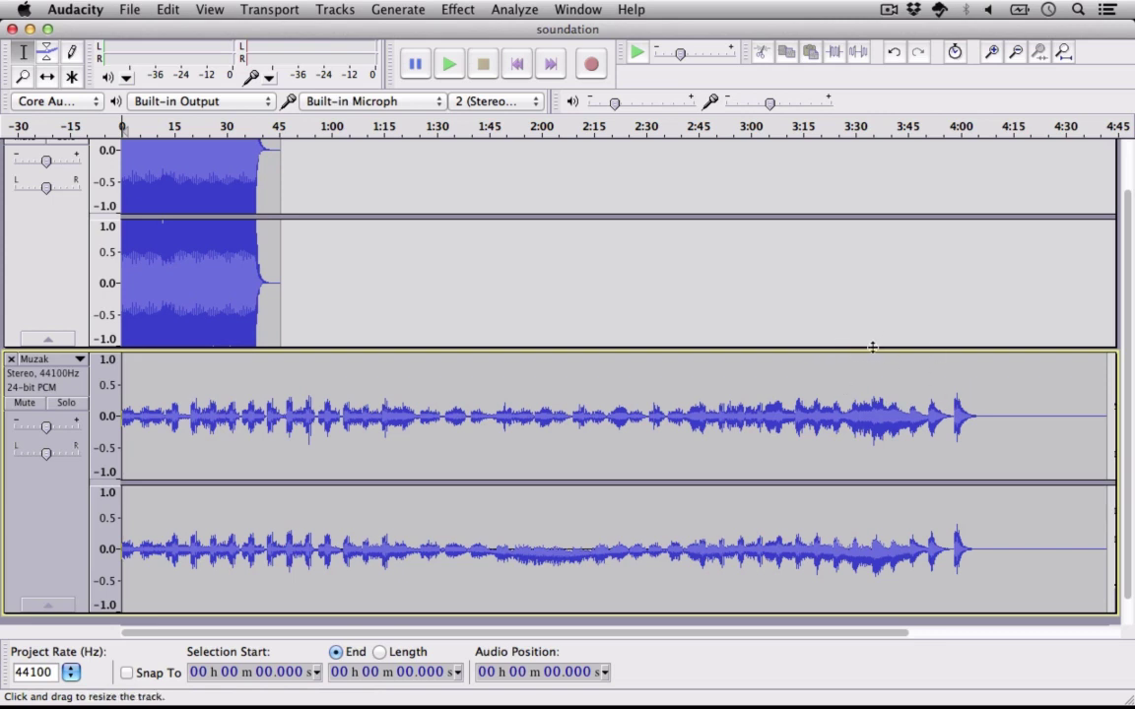
{"action": "scroll", "coordinate": [873, 346], "scroll_direction": "up", "scroll_amount": 2}
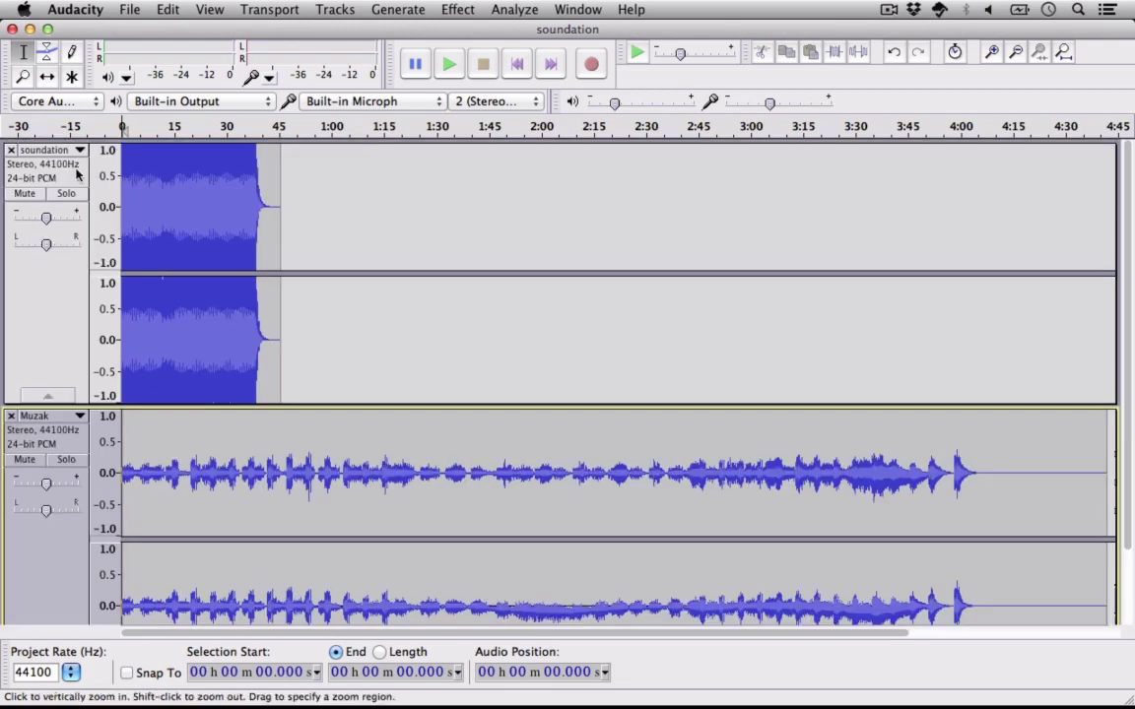
Delete the 45-second soundation track with its close box
{"action": "left_click", "coordinate": [11, 151]}
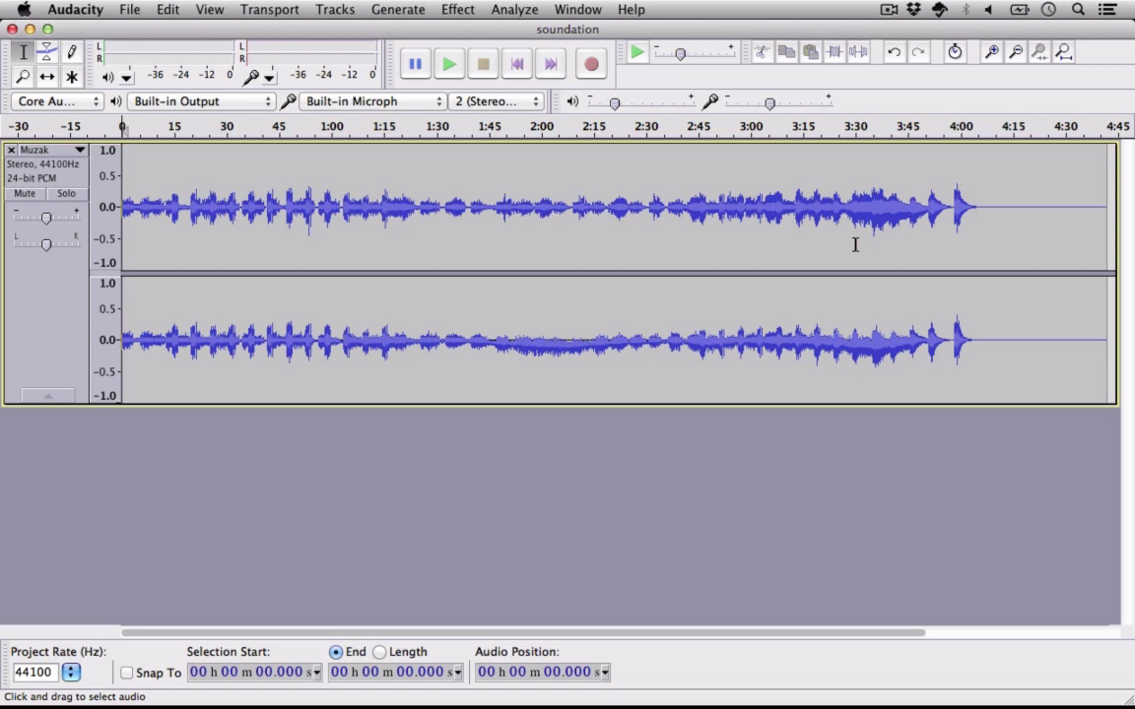
Select the entire Muzak track and open Effect > Normalize, moving the dialog below the waveform
{"action": "left_click", "coordinate": [67, 287]}
{"action": "left_click", "coordinate": [390, 8]}
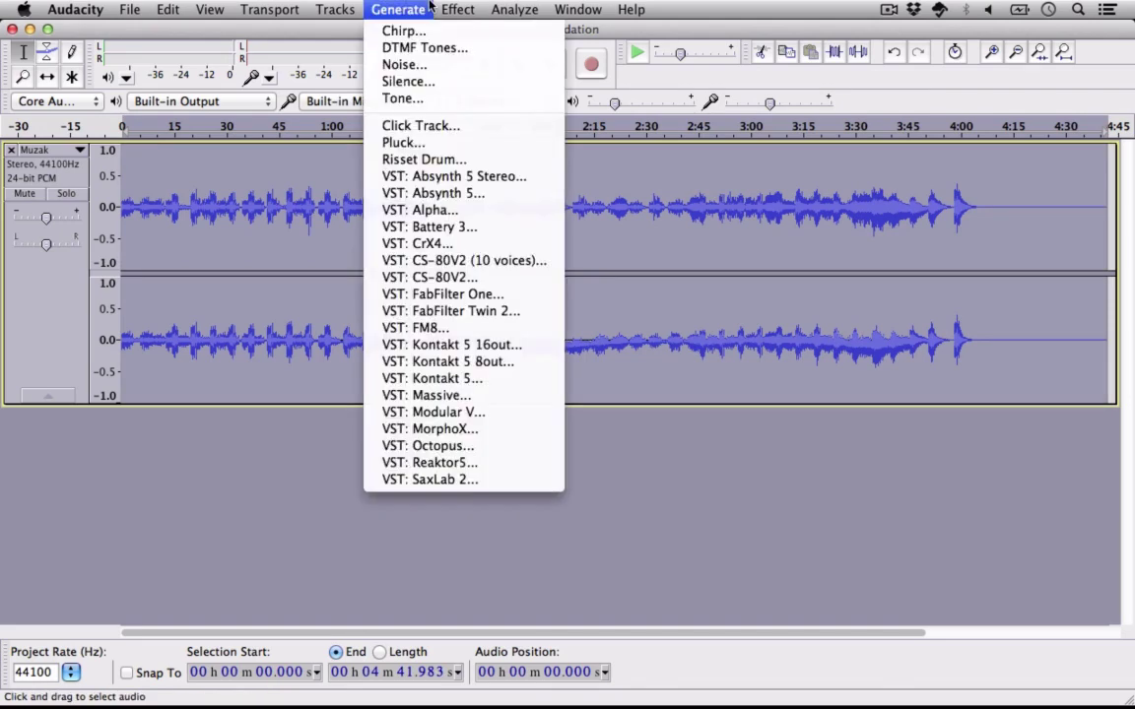
{"action": "mouse_move", "coordinate": [455, 9]}
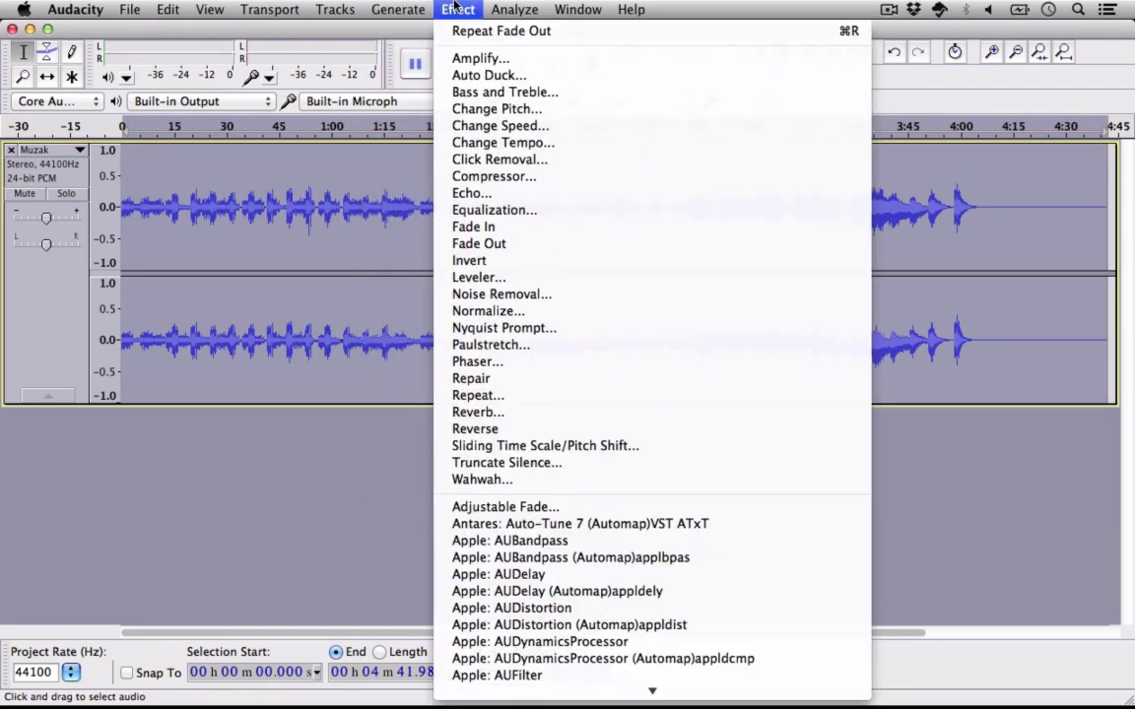
{"action": "left_click", "coordinate": [470, 313]}
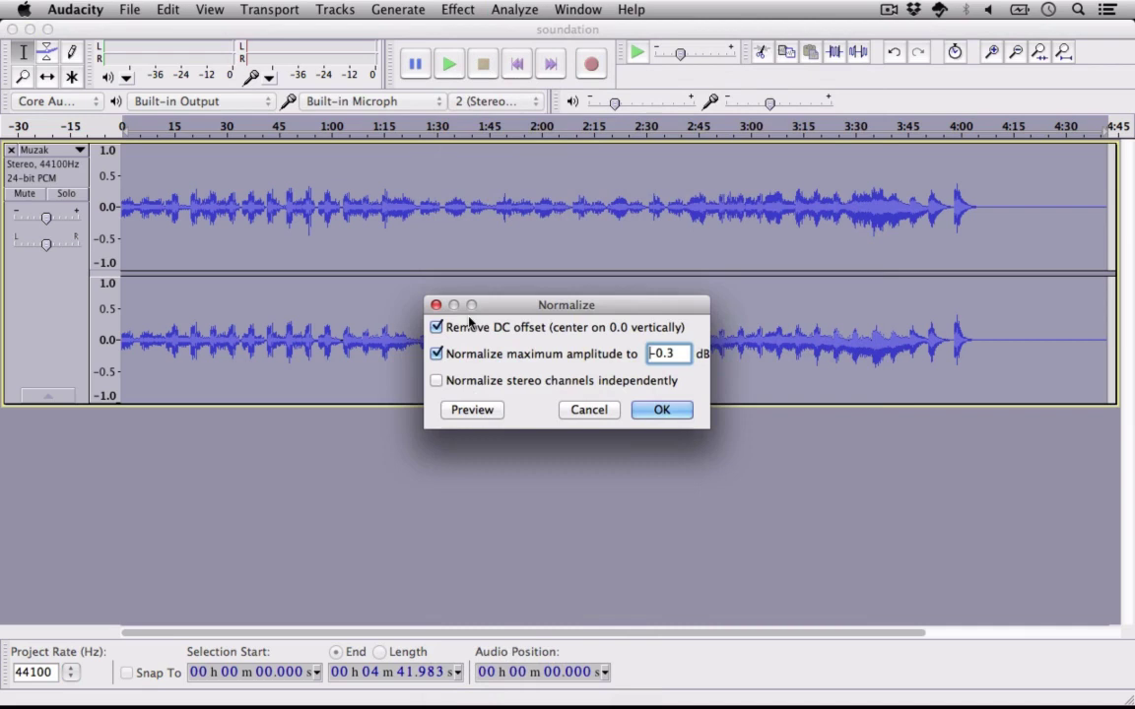
{"action": "left_click_drag", "start_coordinate": [499, 306], "coordinate": [394, 430]}
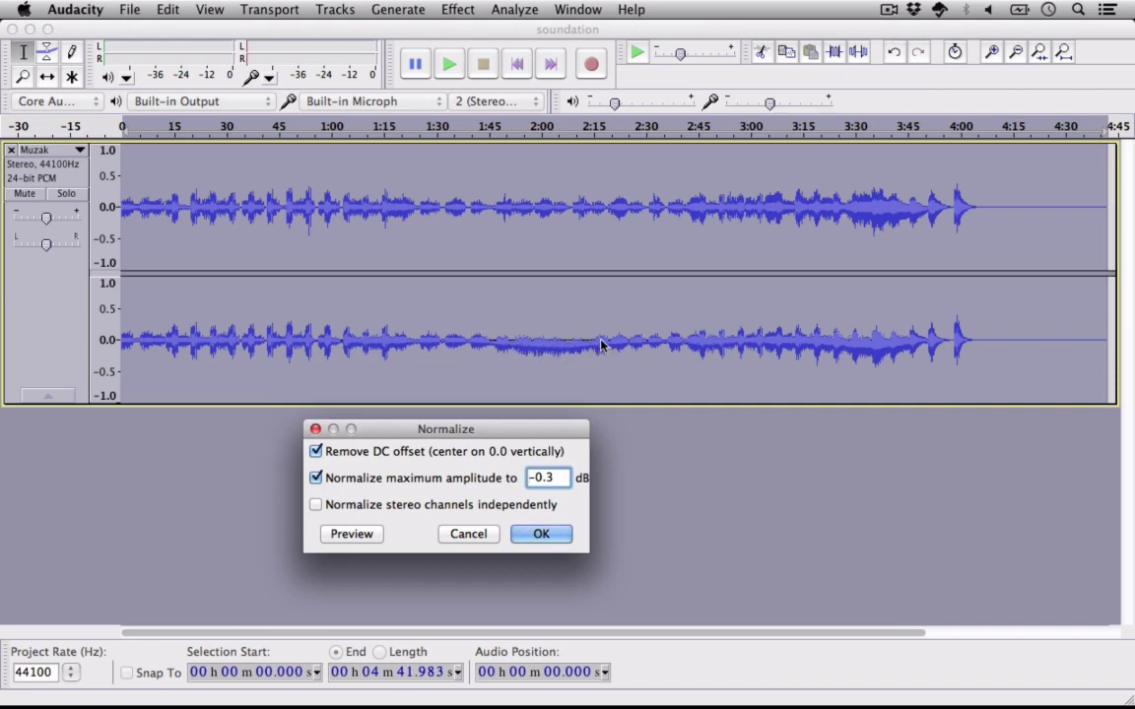
Normalize to -0.3 dB with DC offset removal off and stereo channels independent
{"action": "left_click", "coordinate": [317, 452]}
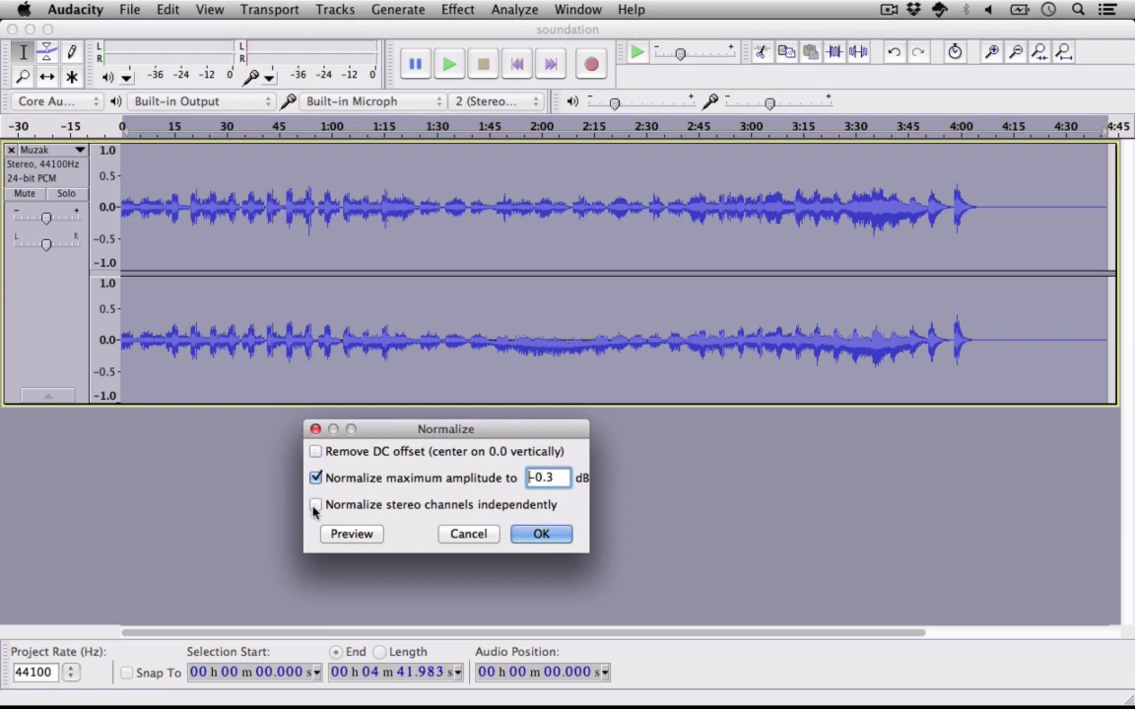
{"action": "left_click", "coordinate": [314, 510]}
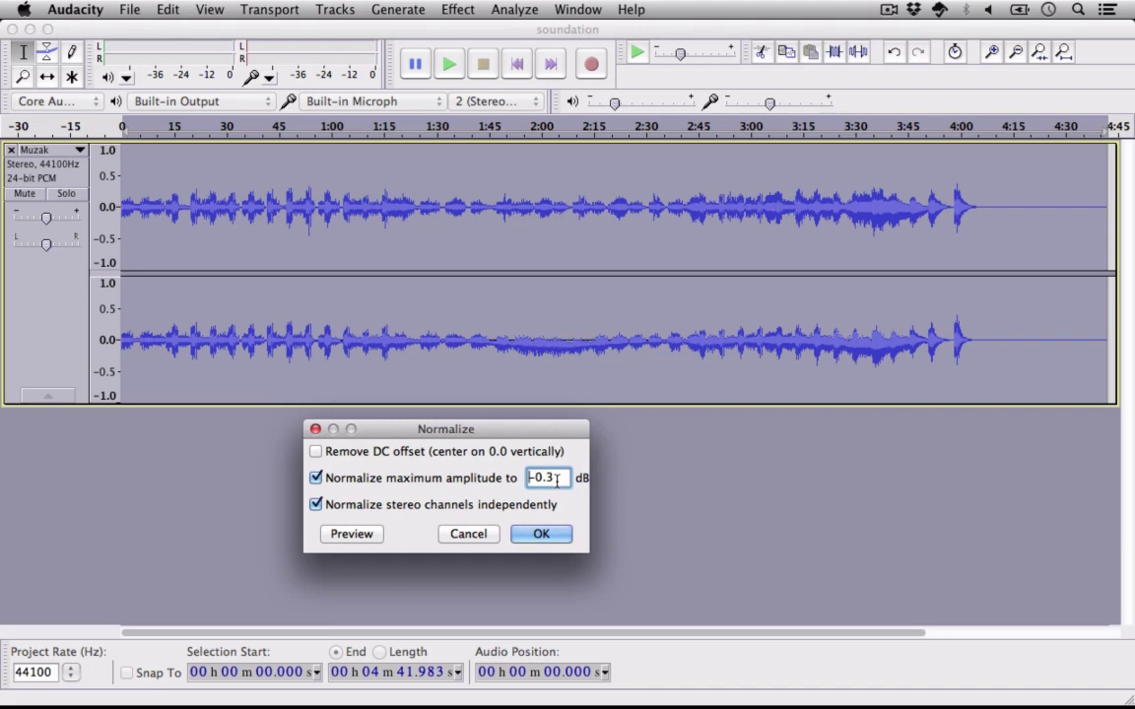
{"action": "left_click", "coordinate": [544, 534]}
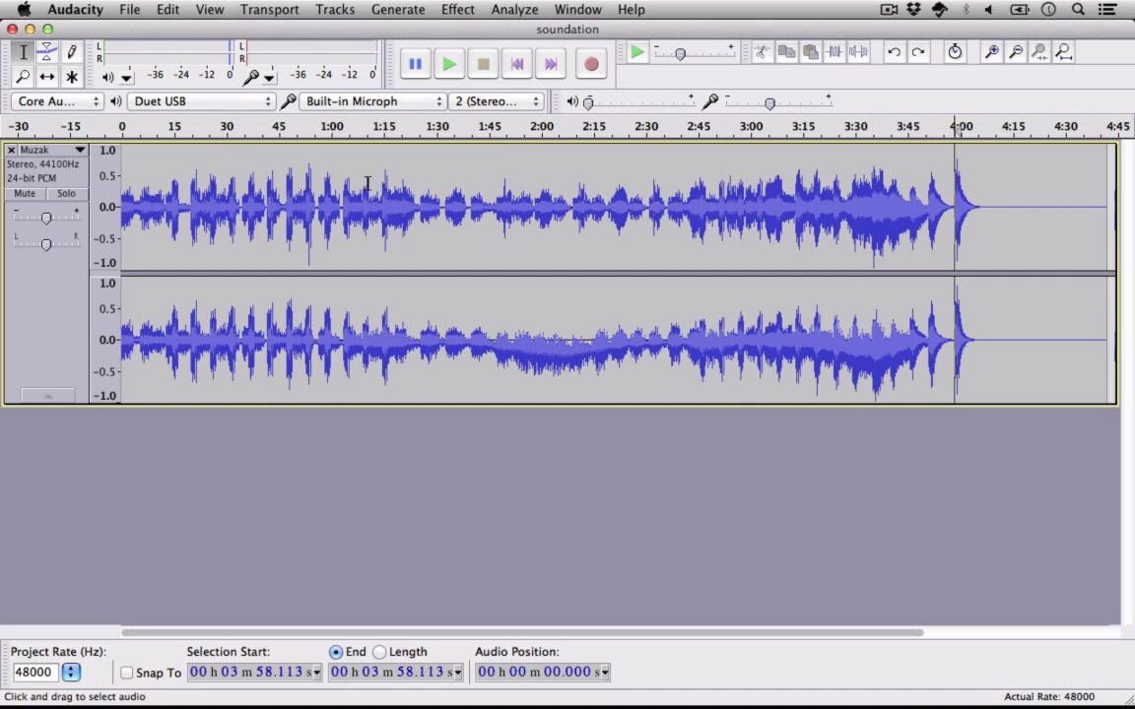
Play the normalized track and zoom in twice on its ending past 3:30
{"action": "key", "text": "space"}
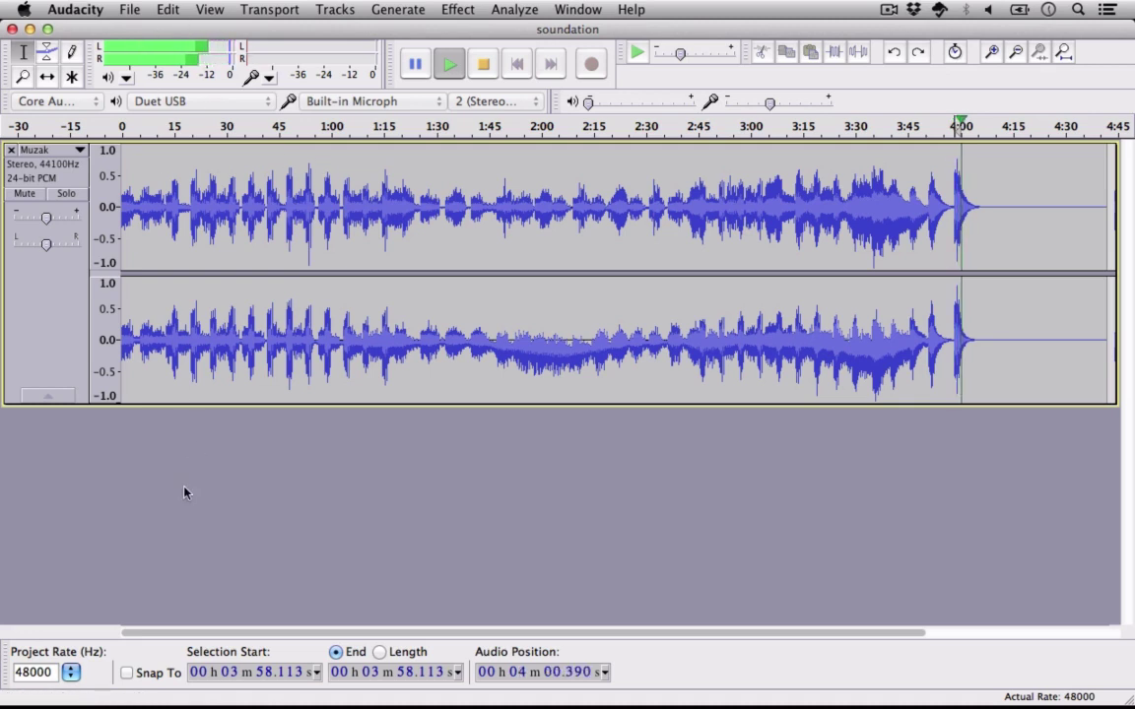
{"action": "left_click", "coordinate": [992, 52]}
{"action": "left_click", "coordinate": [992, 52]}
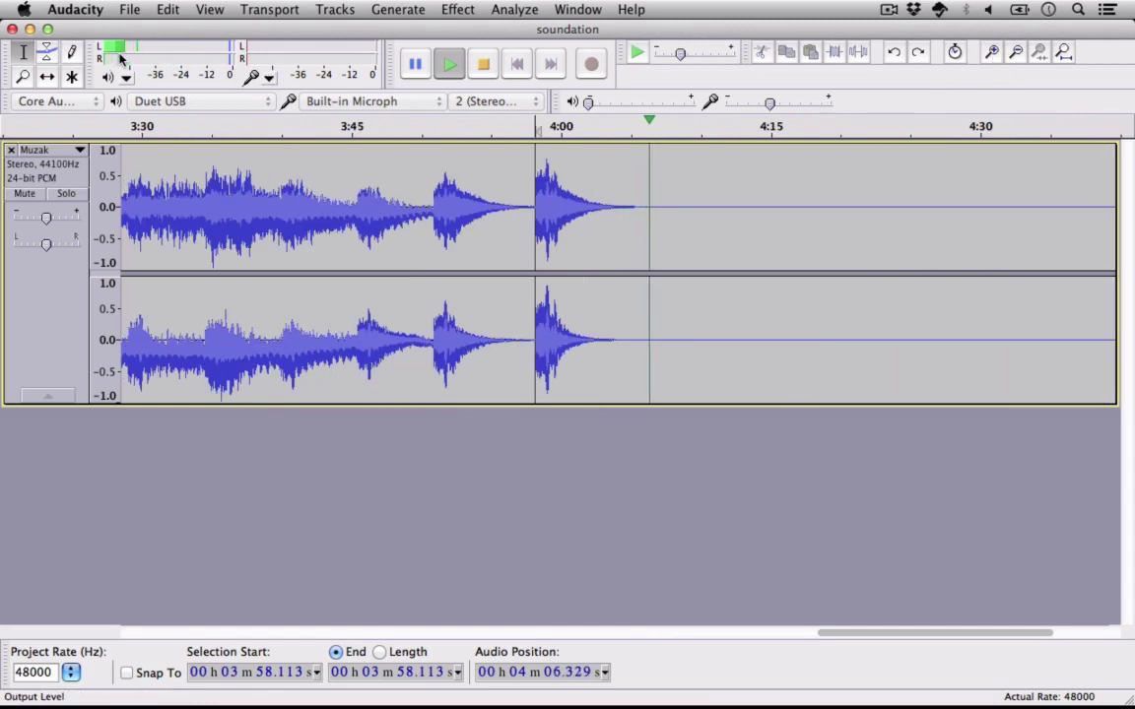
Pause near 4:09, zoom out, and examine the trailing silence after the music ends
{"action": "left_click", "coordinate": [415, 64]}
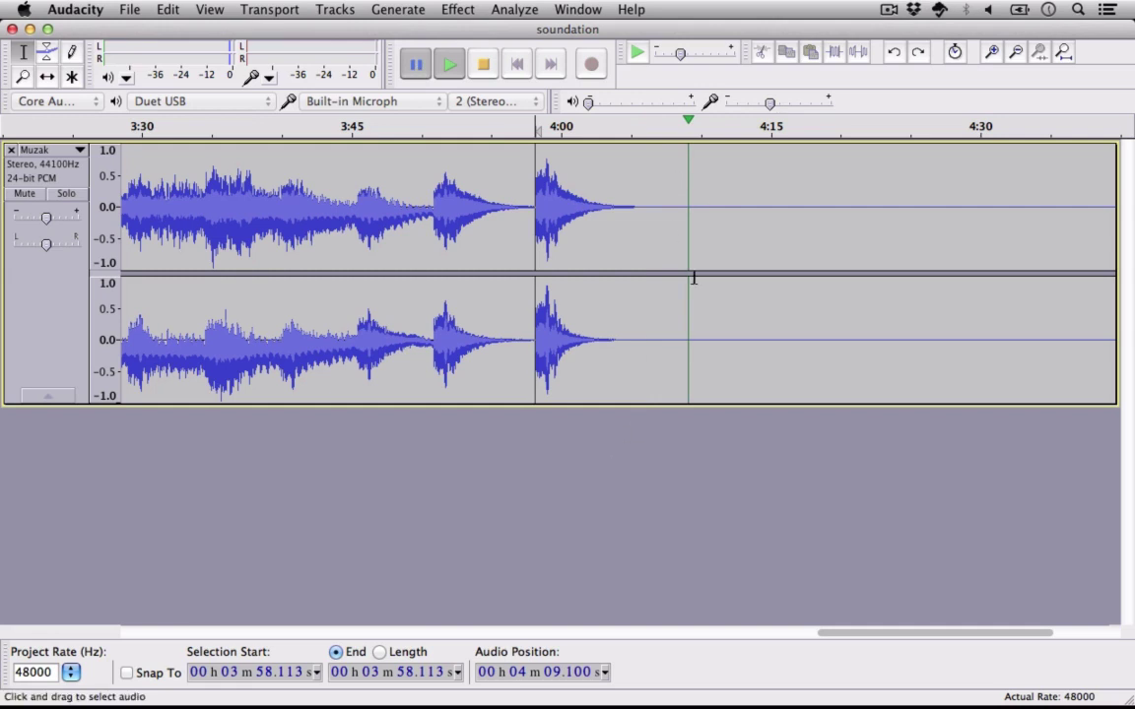
{"action": "left_click", "coordinate": [1014, 51]}
{"action": "left_click_drag", "start_coordinate": [652, 215], "coordinate": [954, 208]}
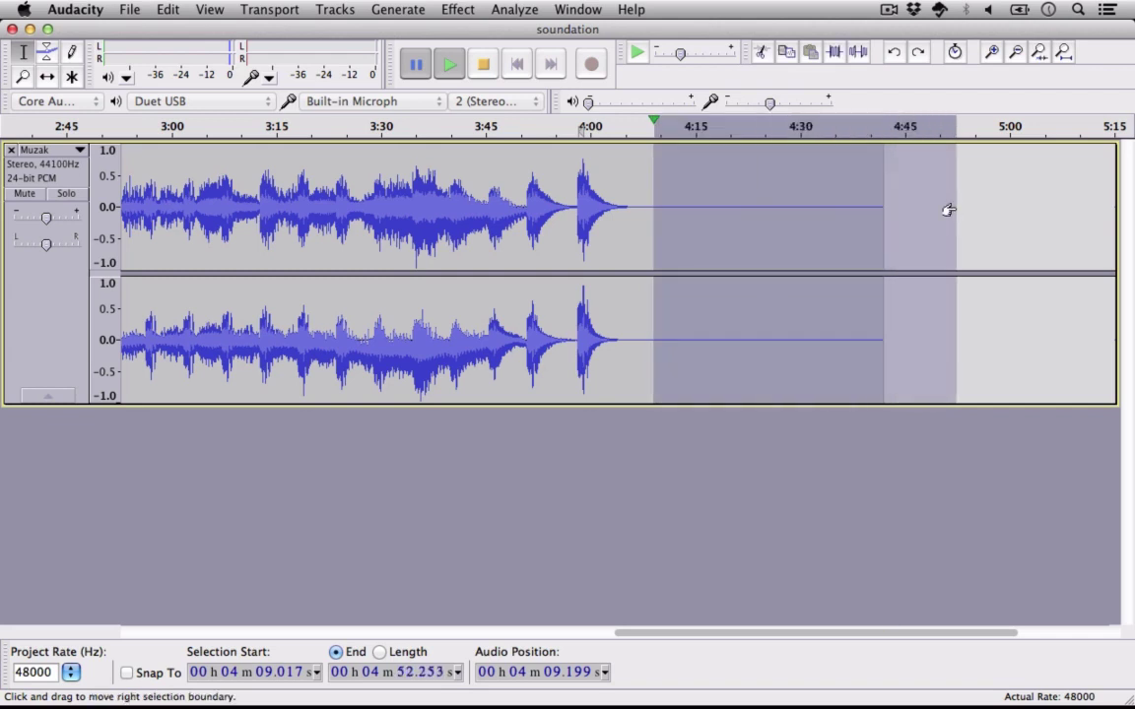
{"action": "left_click", "coordinate": [777, 221]}
{"action": "left_click", "coordinate": [414, 64]}
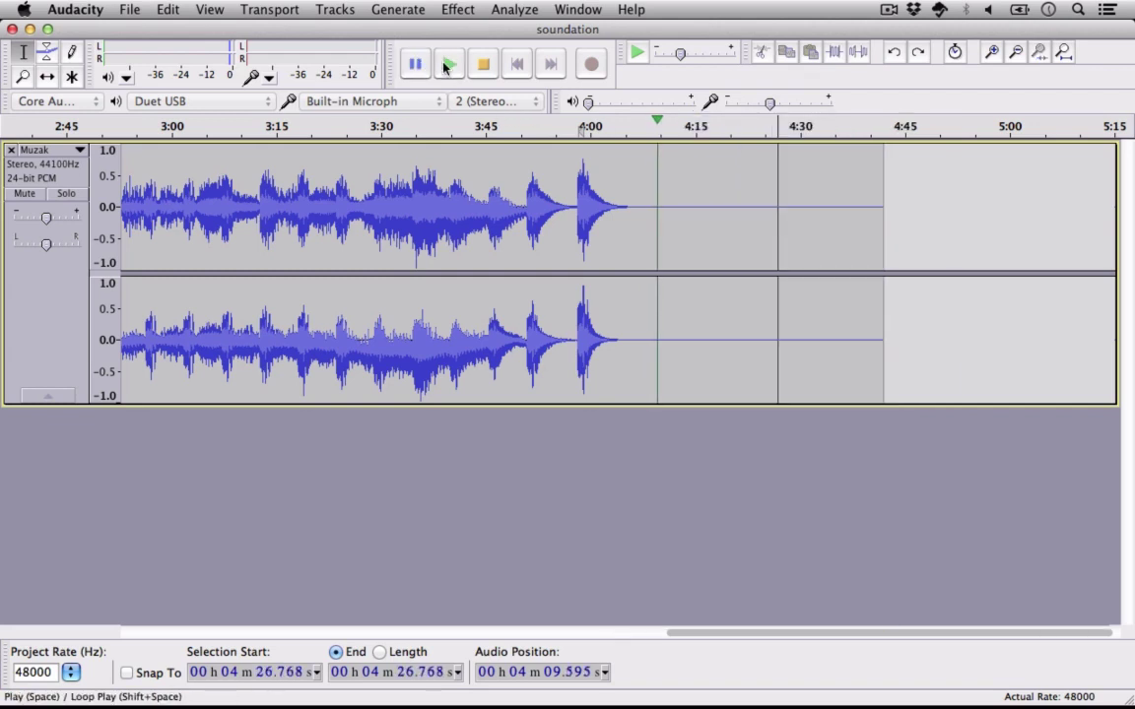
{"action": "left_click", "coordinate": [671, 208]}
Delete the silence from about 4:10 to 4:43 and replay from 4:07 to check the cut
{"action": "left_click_drag", "start_coordinate": [666, 192], "coordinate": [890, 247]}
{"action": "key", "text": "Delete"}
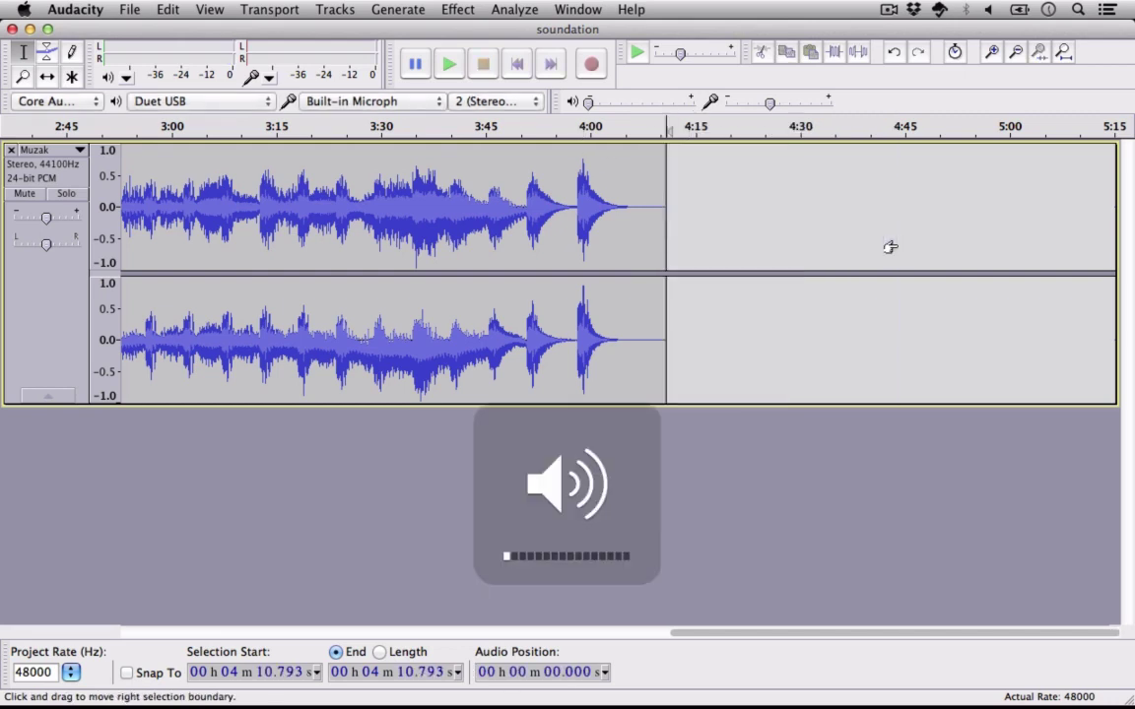
{"action": "left_click", "coordinate": [834, 205]}
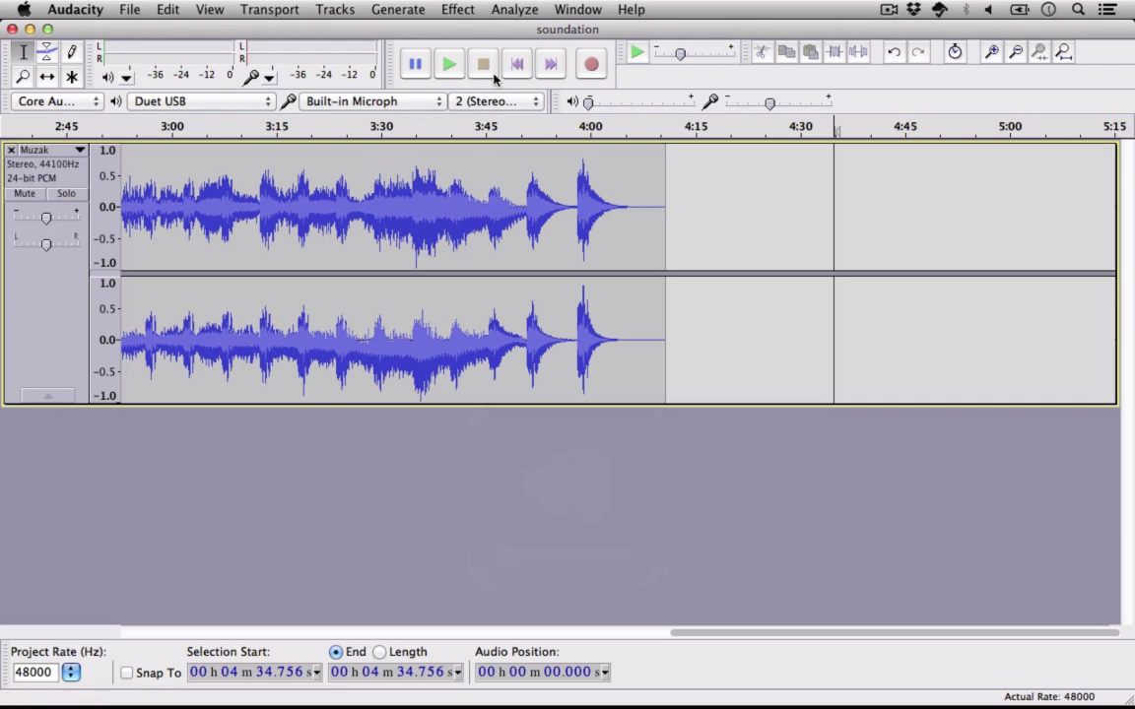
{"action": "left_click", "coordinate": [648, 217]}
{"action": "key", "text": "space"}
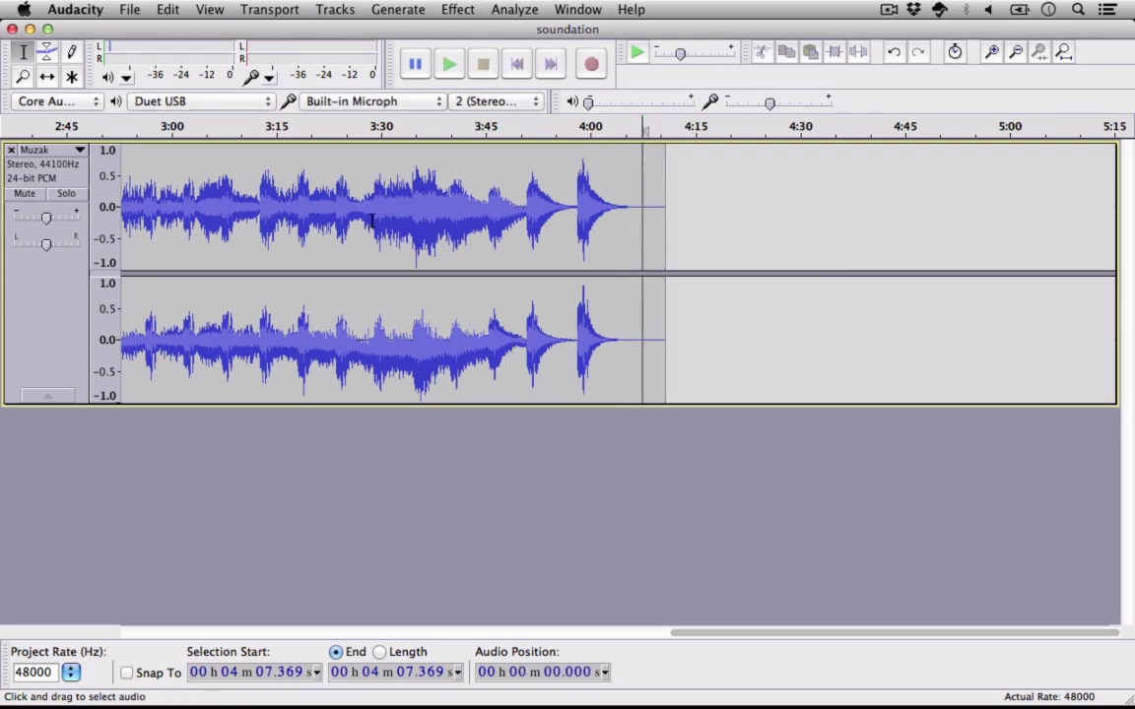
{"action": "left_click_drag", "start_coordinate": [700, 637], "coordinate": [57, 566]}
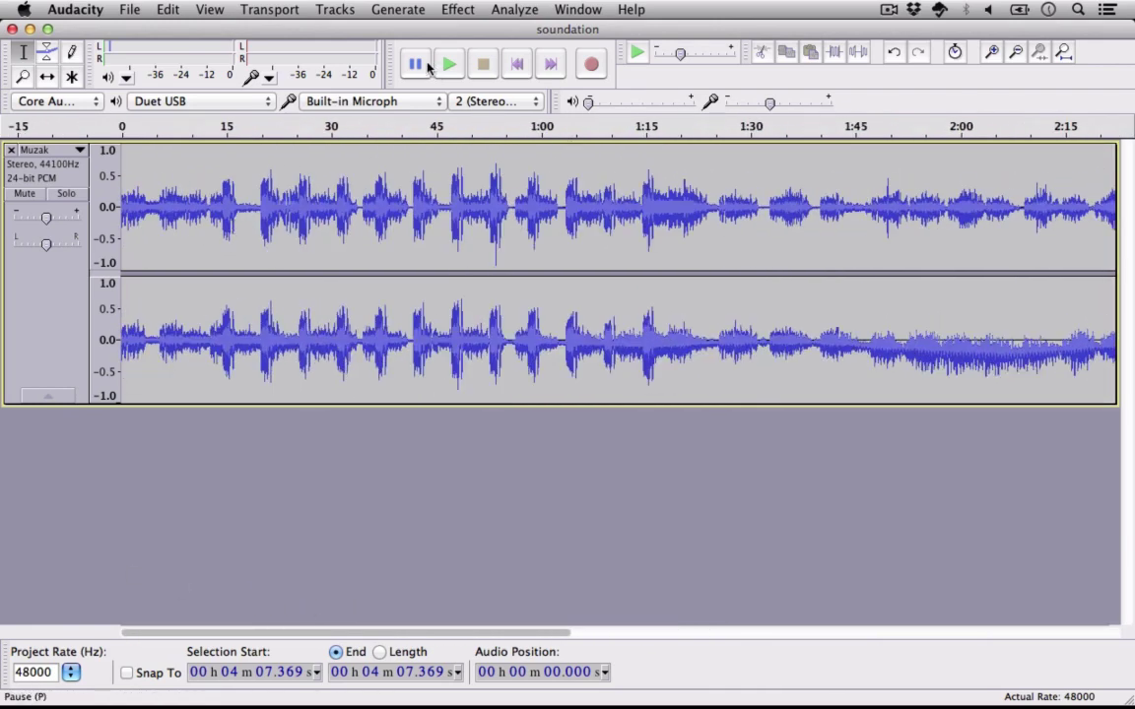
{"action": "left_click", "coordinate": [505, 65]}
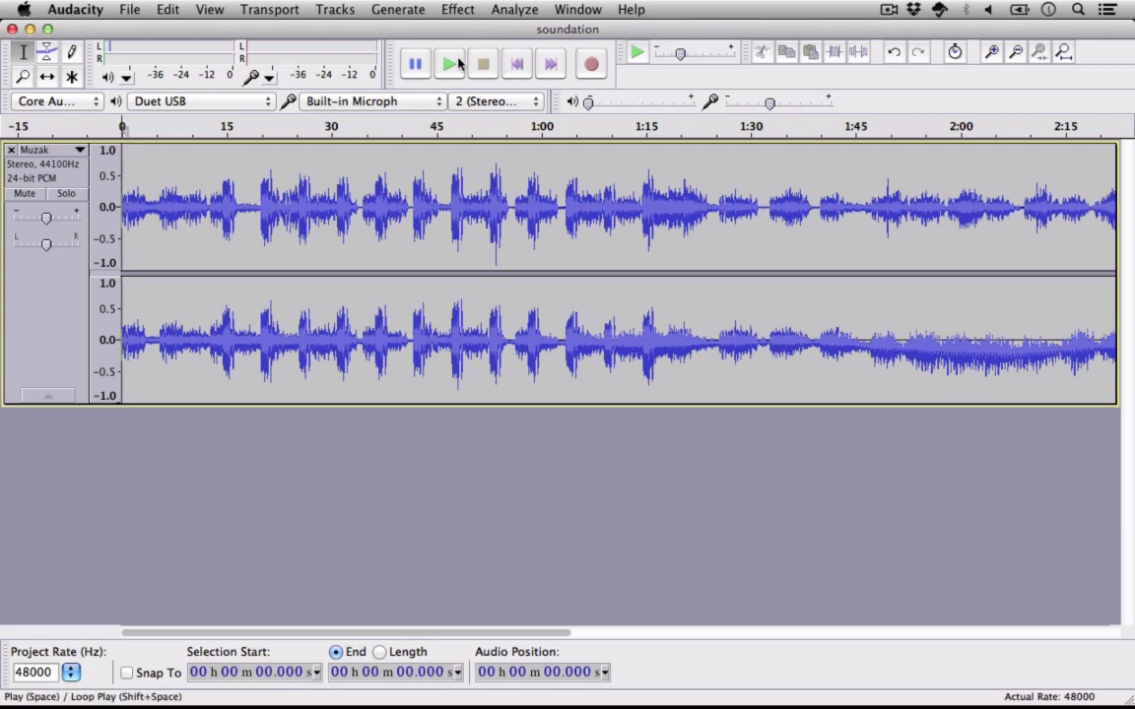
{"action": "left_click", "coordinate": [451, 64]}
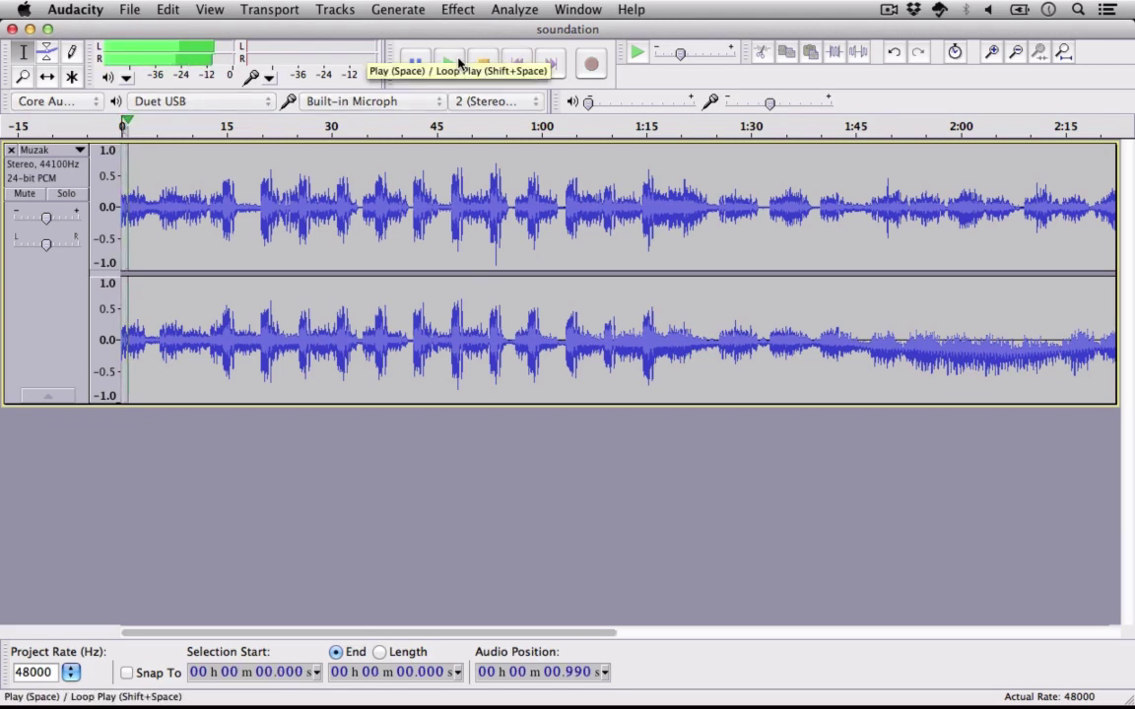
{"action": "left_click", "coordinate": [483, 64]}
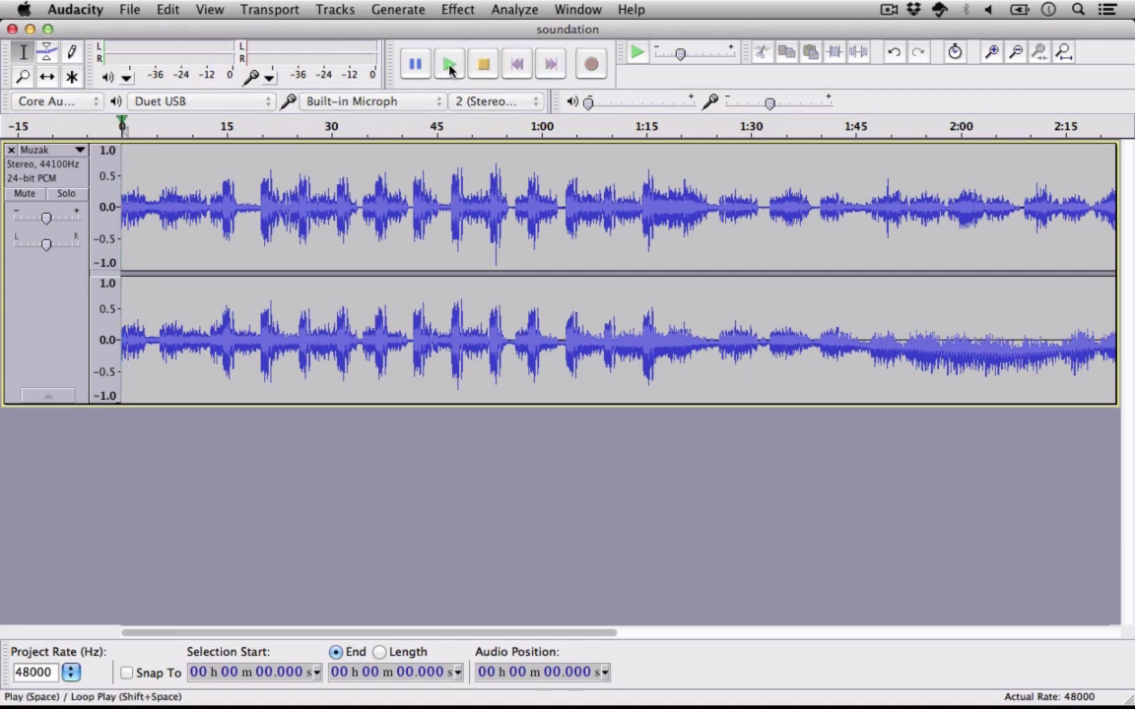
{"action": "left_click", "coordinate": [450, 65]}
{"action": "left_click", "coordinate": [482, 64]}
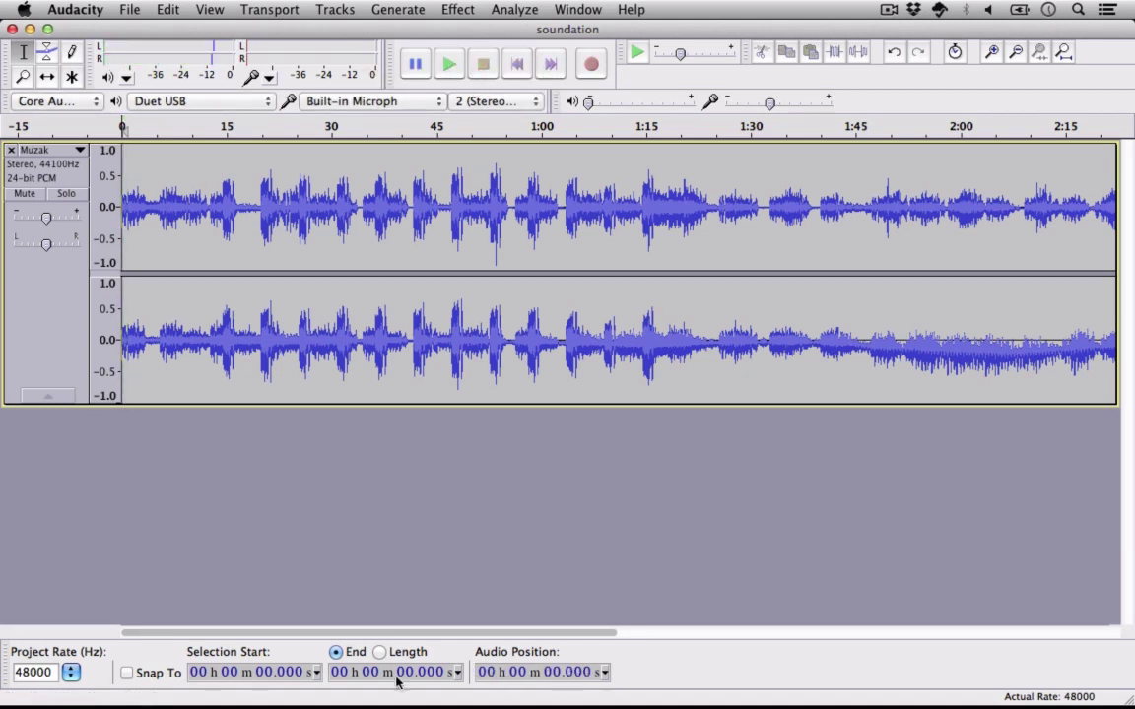
{"action": "left_click", "coordinate": [989, 53]}
{"action": "left_click", "coordinate": [989, 52]}
{"action": "left_click", "coordinate": [989, 53]}
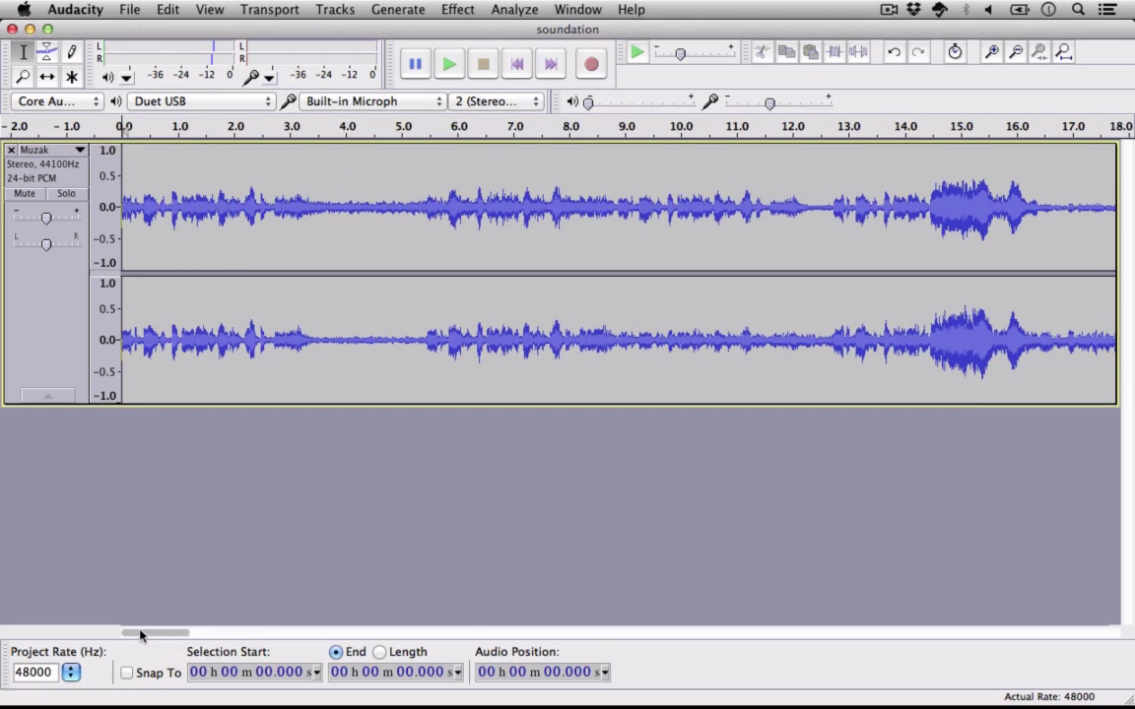
Apply a fade-in to the first 5.119 seconds of the Muzak track
{"action": "left_click", "coordinate": [333, 191]}
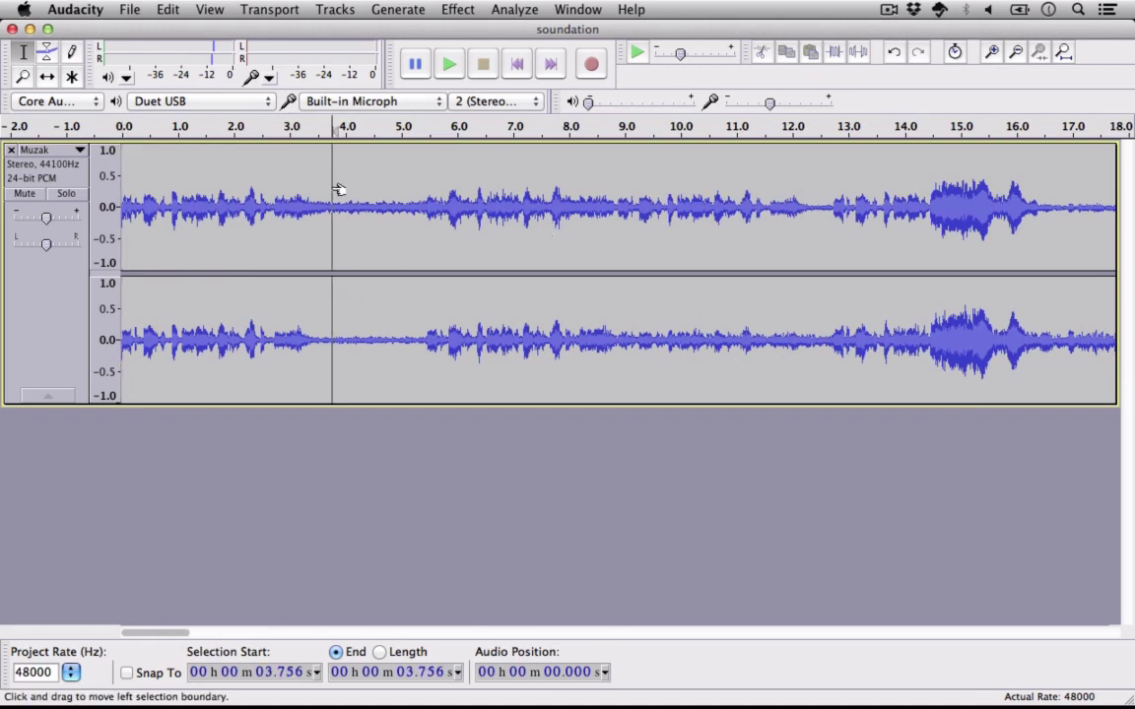
{"action": "left_click_drag", "start_coordinate": [407, 187], "coordinate": [114, 187]}
{"action": "left_click", "coordinate": [463, 14]}
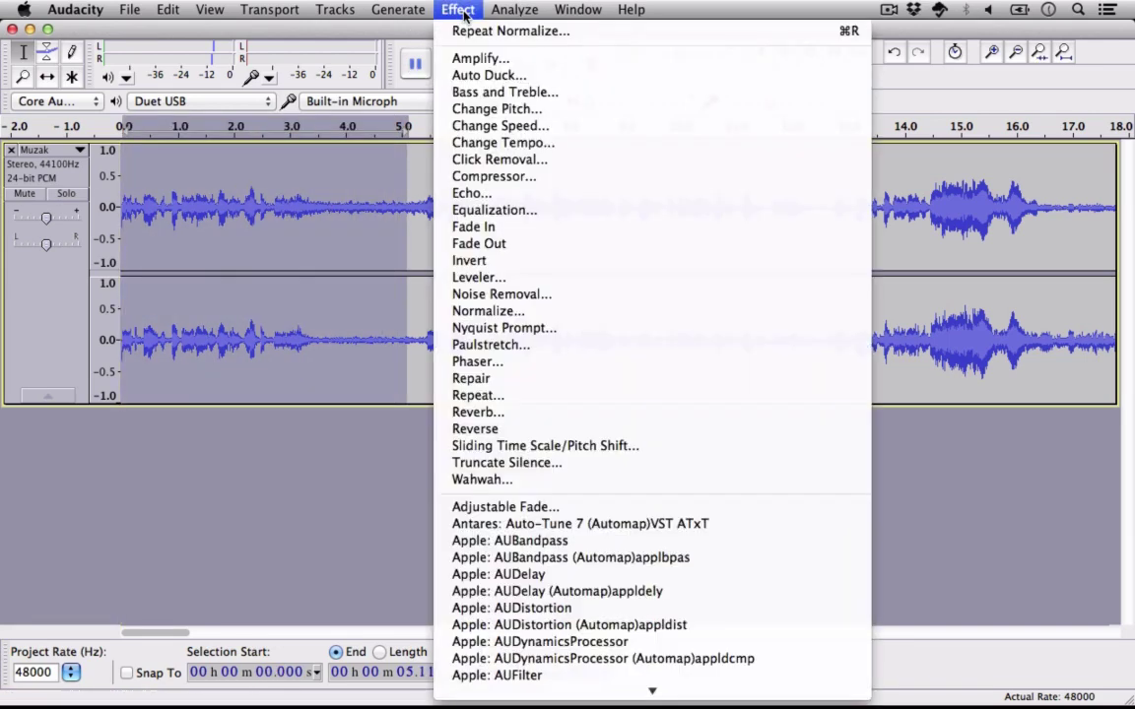
{"action": "left_click", "coordinate": [477, 231]}
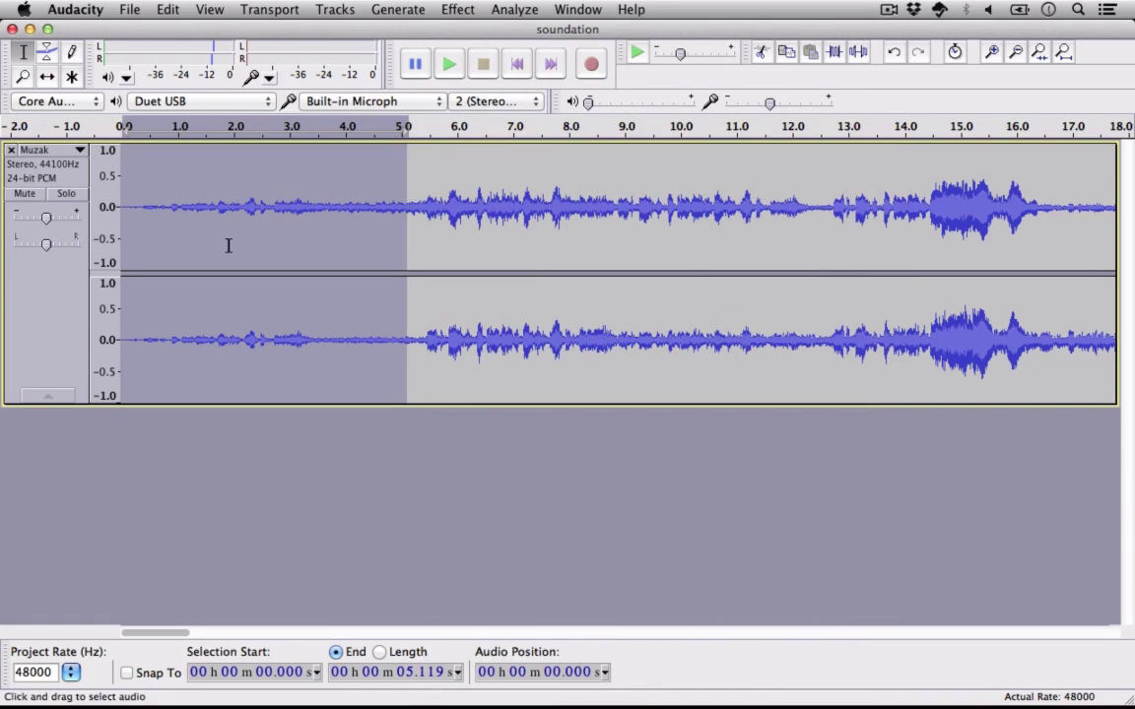
Play the track from the start to hear the fade-in, then stop playback
{"action": "left_click", "coordinate": [515, 66]}
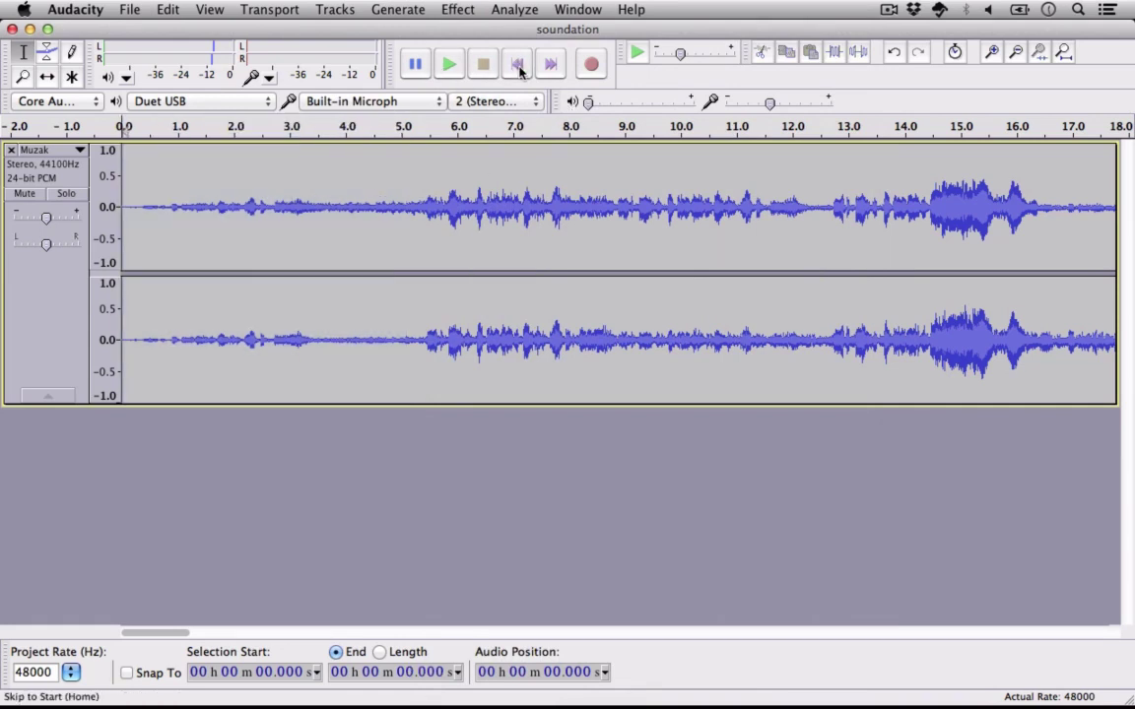
{"action": "left_click", "coordinate": [450, 66]}
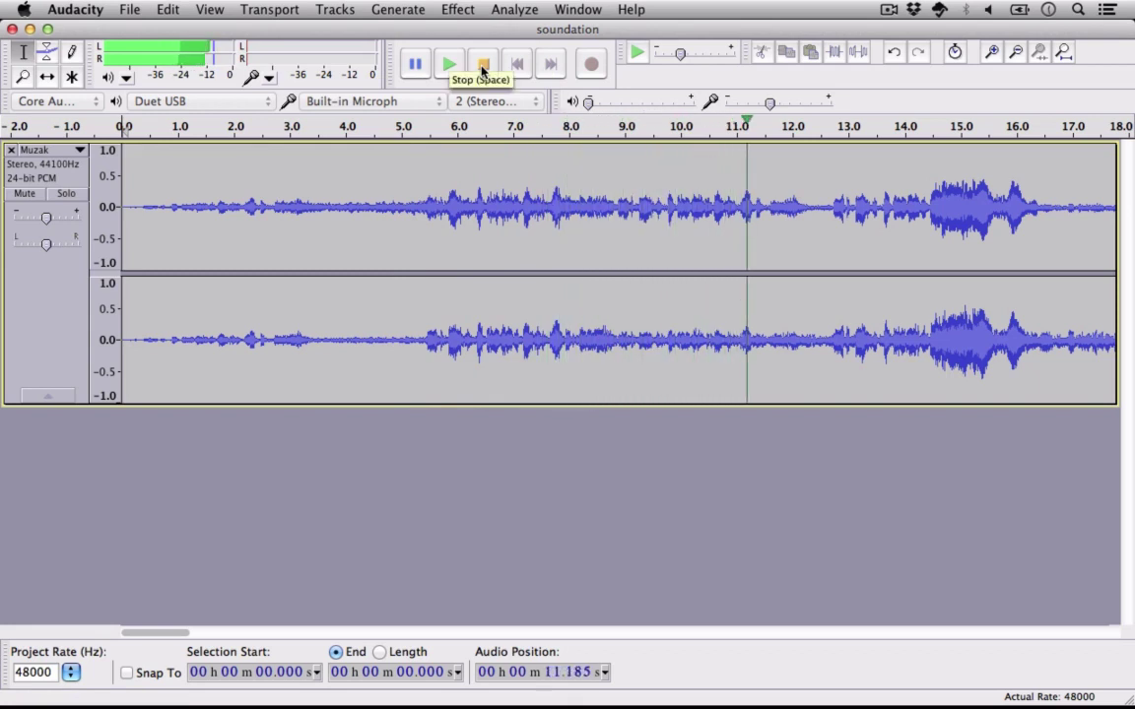
{"action": "left_click", "coordinate": [483, 65]}
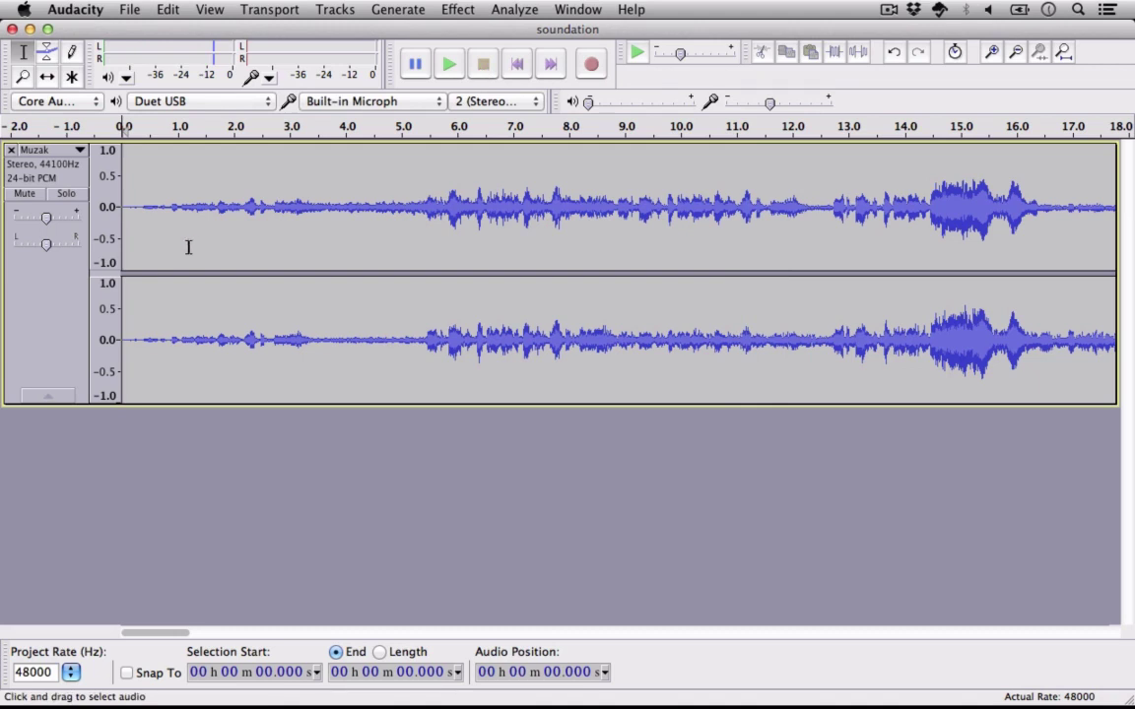
Undo the 5-second fade and apply Fade In over the first 10 seconds instead
{"action": "key", "text": "super+z"}
{"action": "left_click_drag", "start_coordinate": [681, 222], "coordinate": [109, 216]}
{"action": "left_click", "coordinate": [457, 8]}
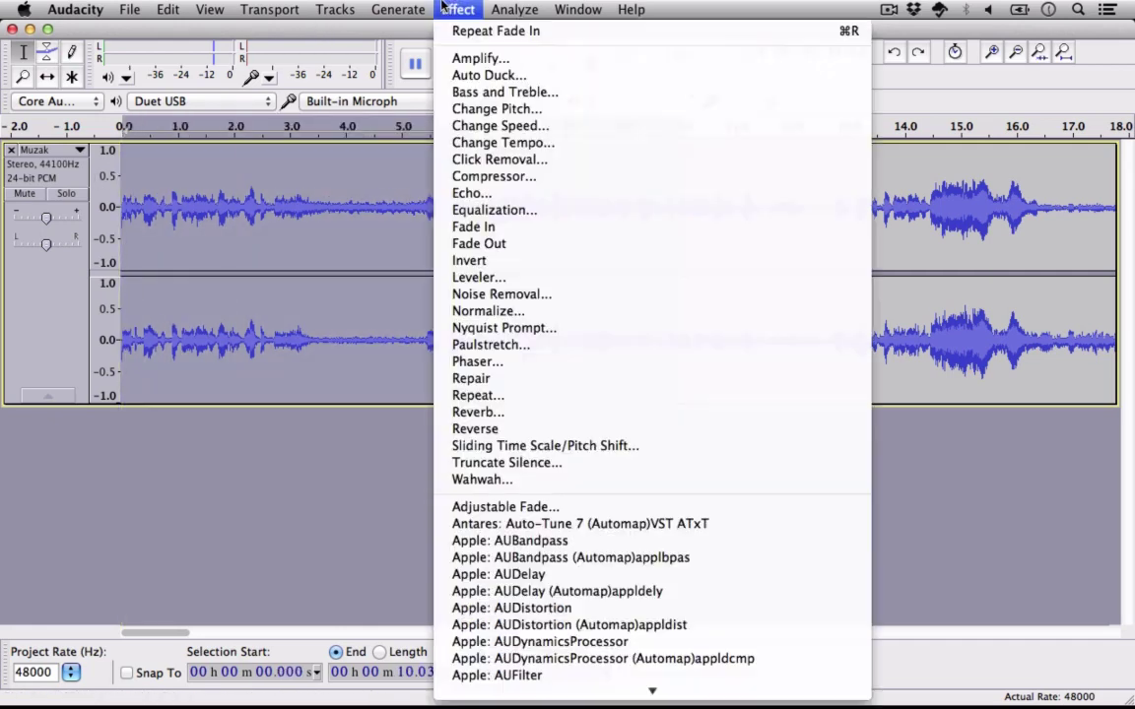
{"action": "left_click", "coordinate": [473, 226]}
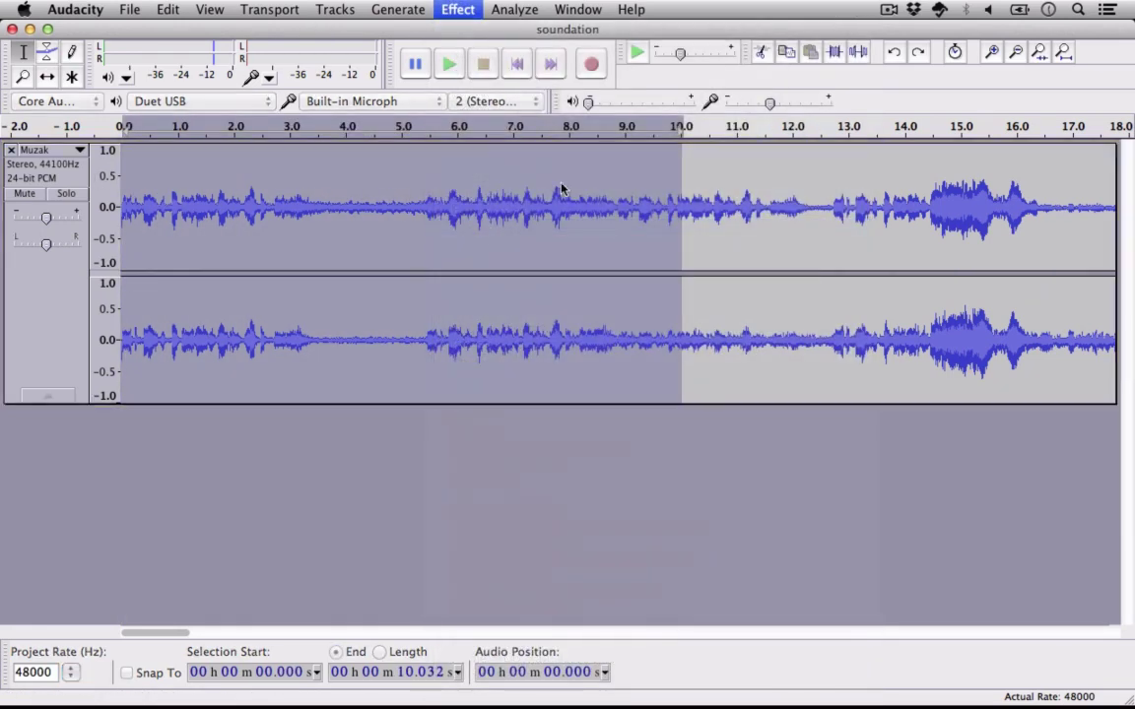
Play the track from around 4.7 seconds to check the longer fade, then stop
{"action": "left_click", "coordinate": [448, 65]}
{"action": "left_click", "coordinate": [388, 342]}
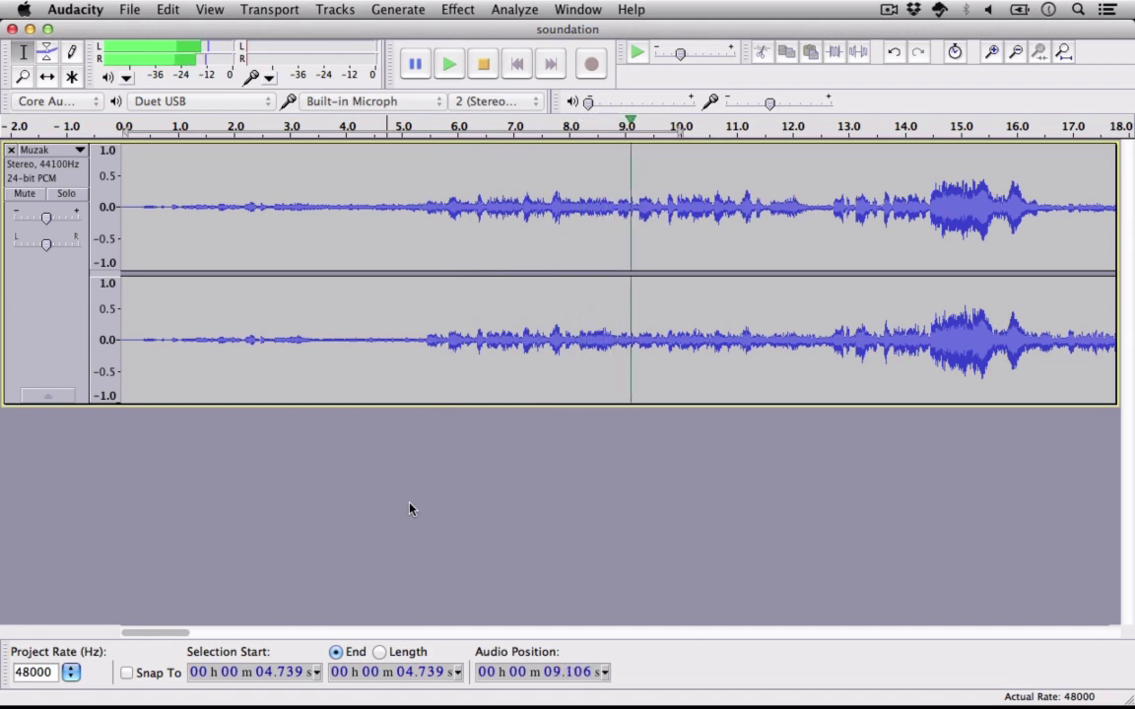
{"action": "key", "text": "space"}
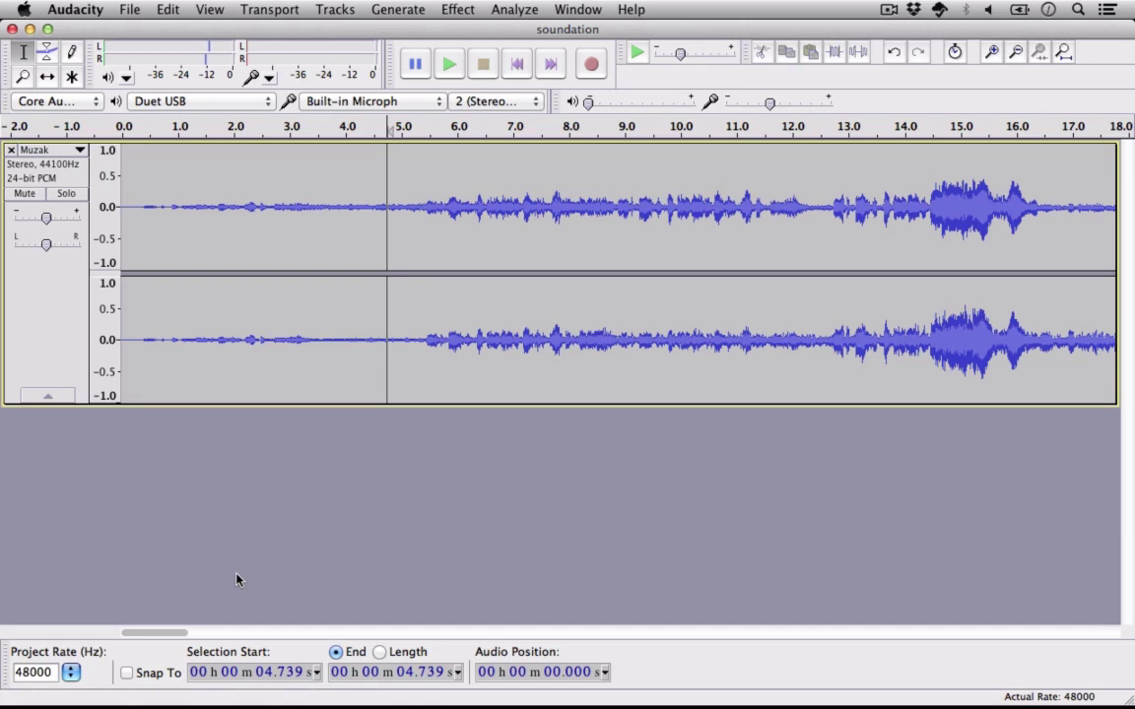
Start an MP3 export with constant 320 kbps bitrate encoding
{"action": "left_click", "coordinate": [131, 14]}
{"action": "left_click", "coordinate": [157, 242]}
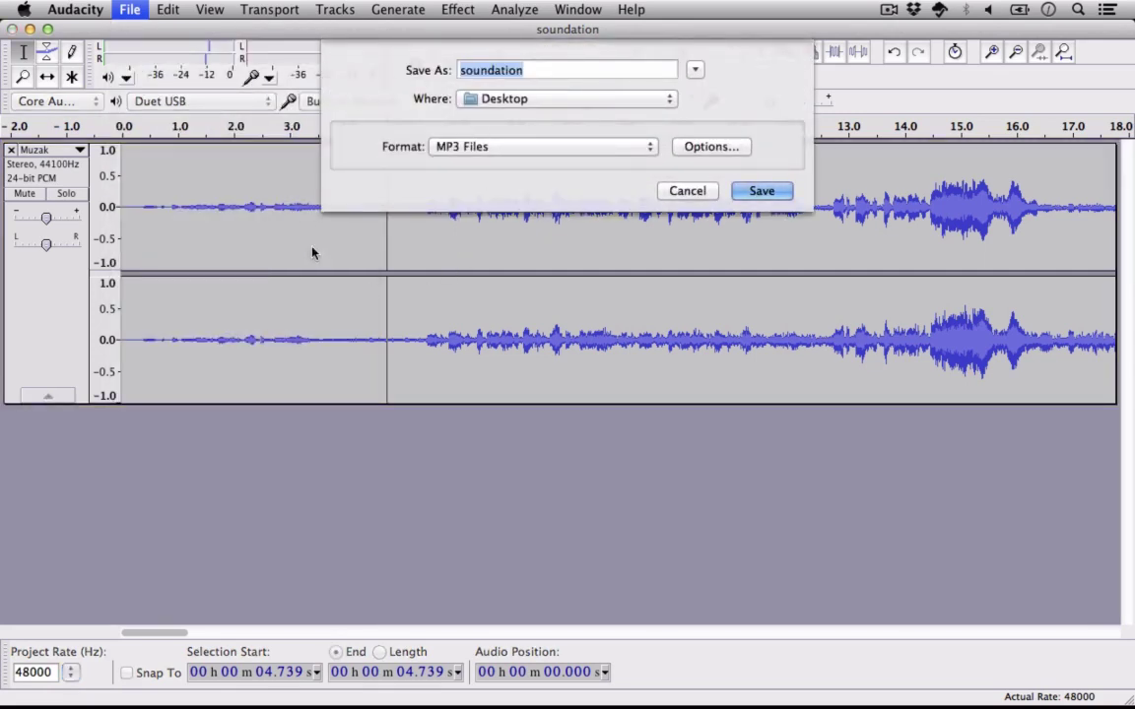
{"action": "left_click", "coordinate": [473, 150]}
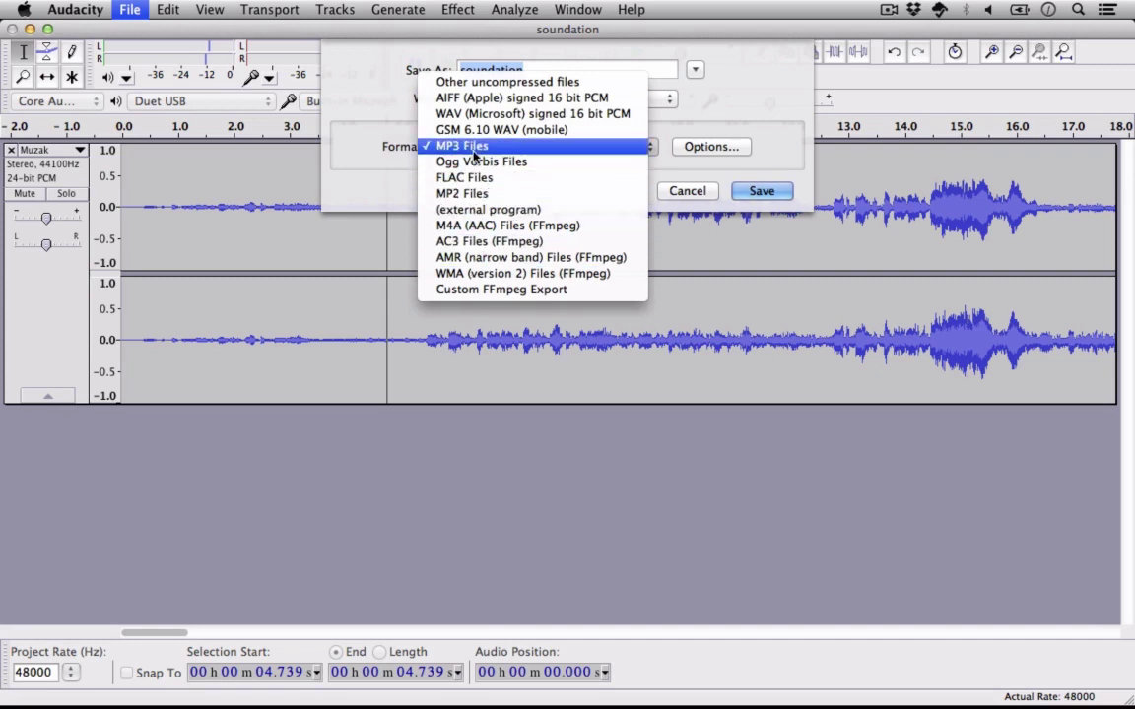
{"action": "left_click", "coordinate": [473, 149]}
{"action": "left_click", "coordinate": [702, 148]}
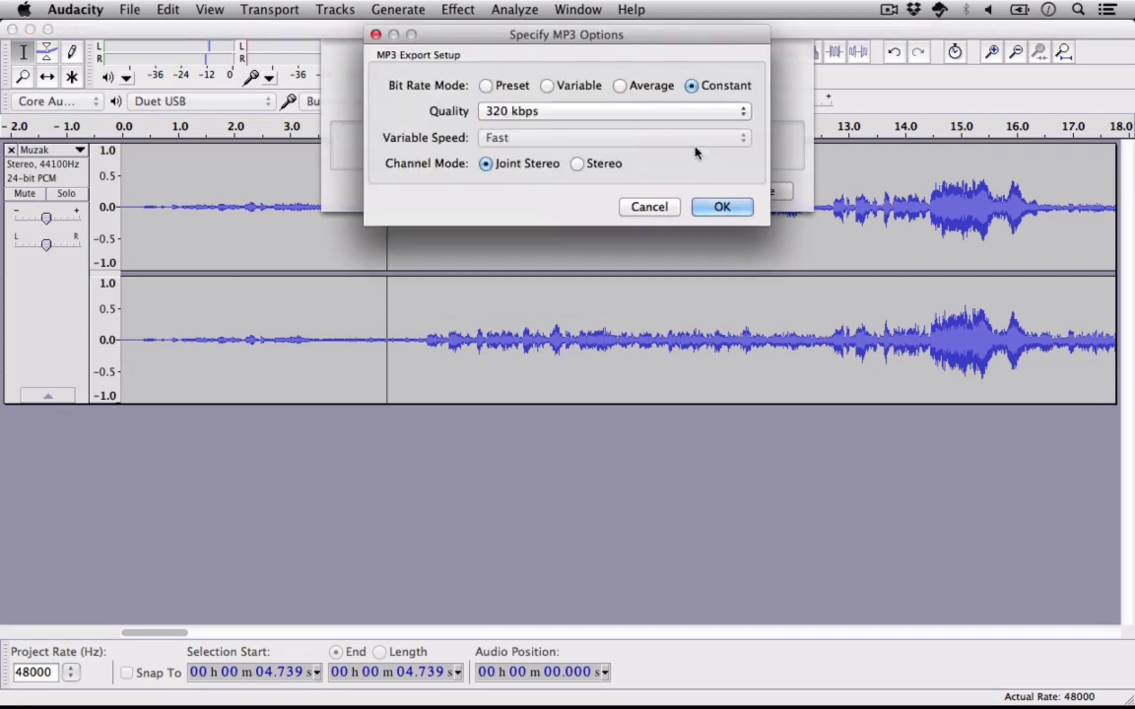
{"action": "left_click", "coordinate": [552, 110]}
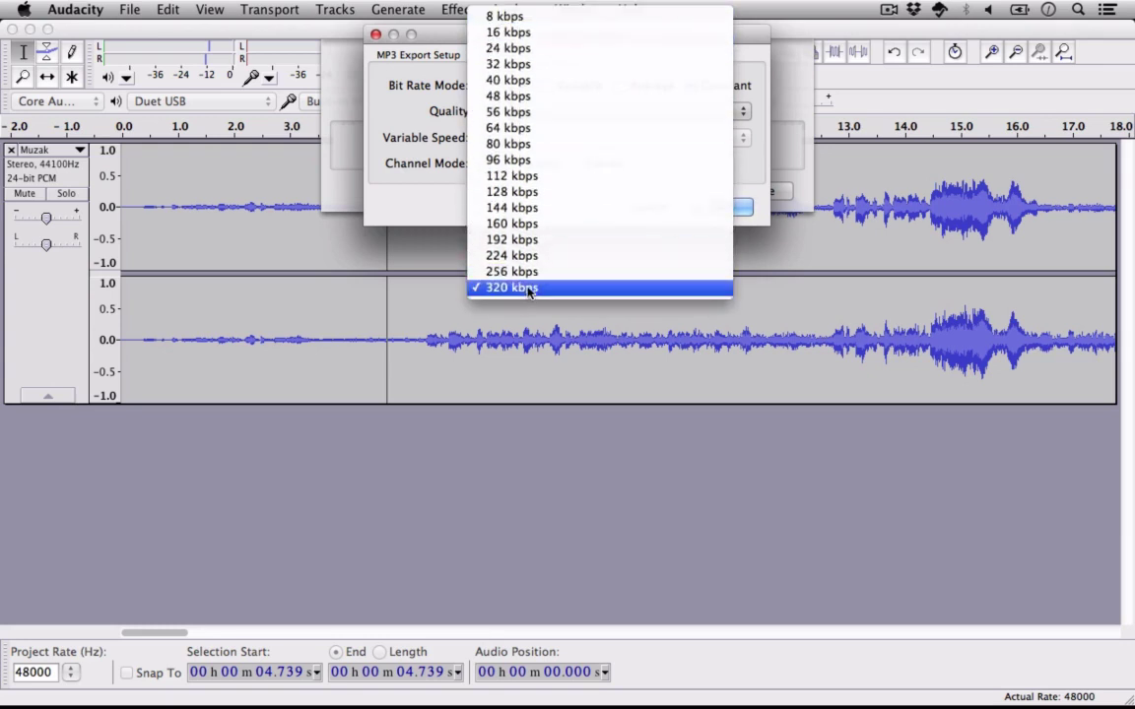
{"action": "left_click", "coordinate": [528, 288]}
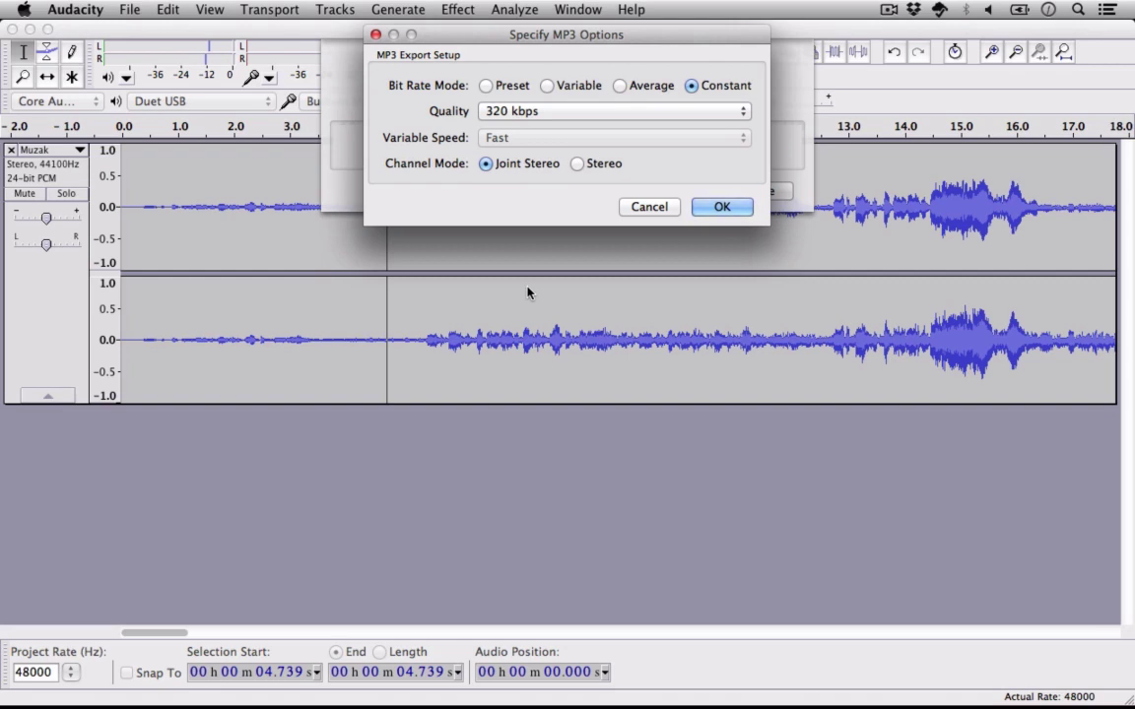
{"action": "left_click", "coordinate": [716, 207]}
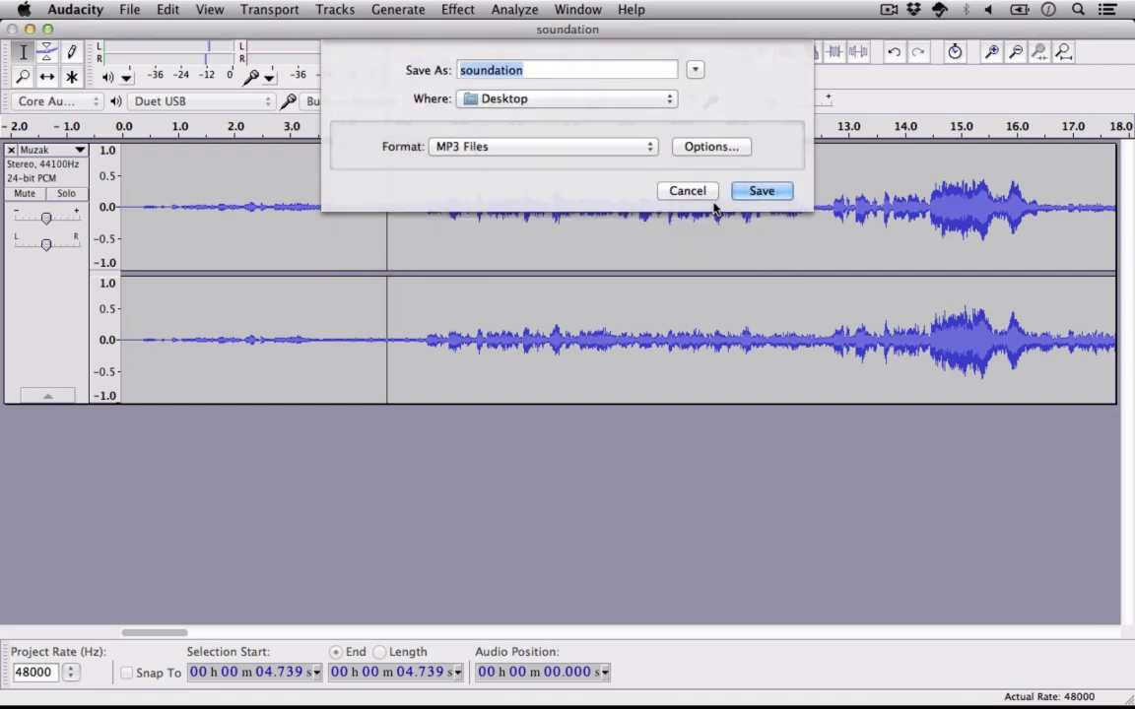
Name the export 'MuzakFinal' and save it to the Desktop
{"action": "left_click", "coordinate": [591, 73]}
{"action": "key", "text": "BackSpace"}
{"action": "key", "text": "BackSpace"}
{"action": "key", "text": "BackSpace"}
{"action": "key", "text": "BackSpace"}
{"action": "key", "text": "BackSpace"}
{"action": "key", "text": "BackSpace"}
{"action": "key", "text": "BackSpace"}
{"action": "key", "text": "BackSpace"}
{"action": "key", "text": "BackSpace"}
{"action": "key", "text": "BackSpace"}
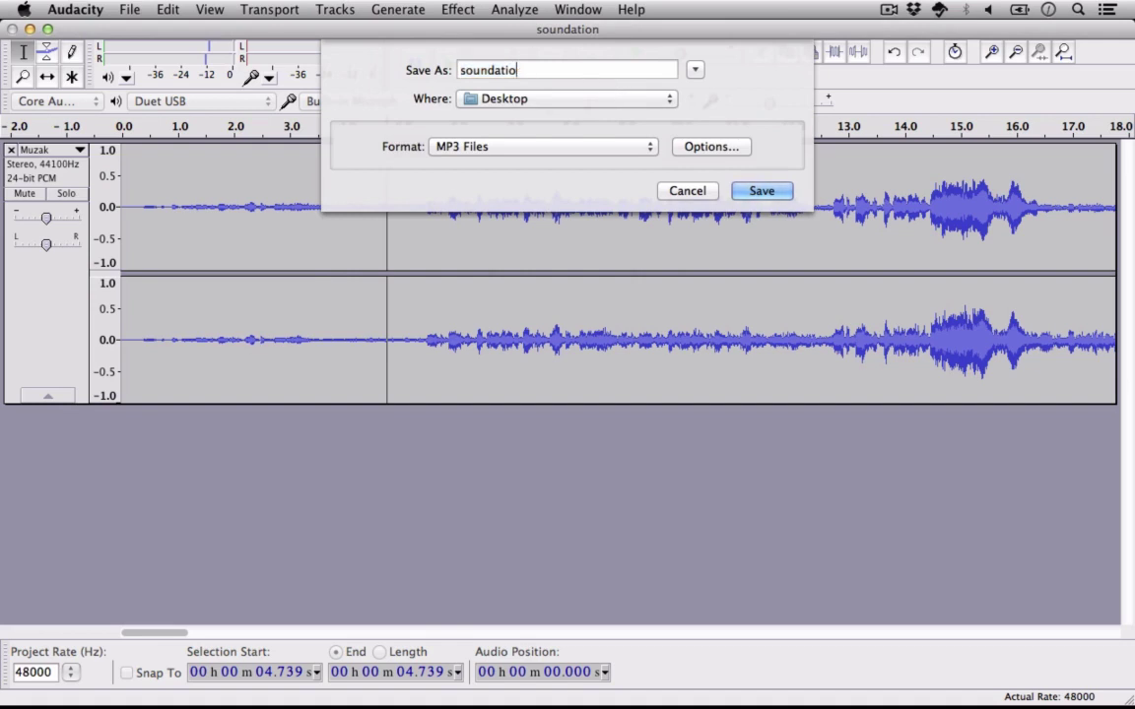
{"action": "type", "text": "Muz"}
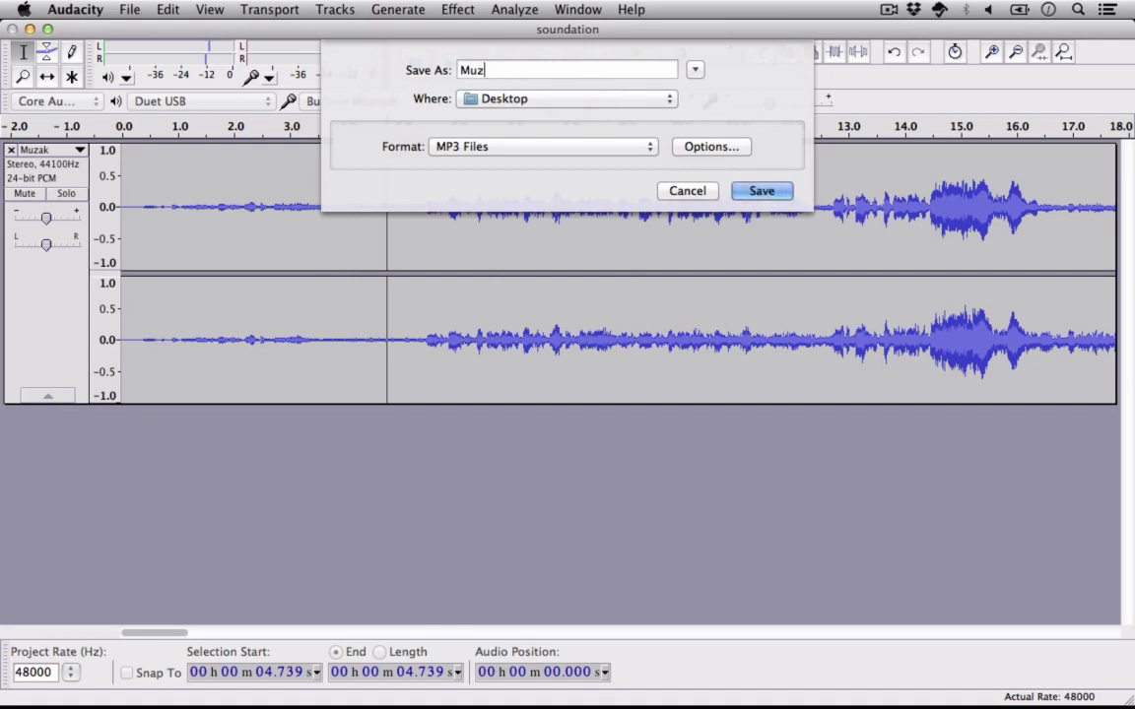
{"action": "type", "text": "akFinal"}
{"action": "left_click", "coordinate": [759, 190]}
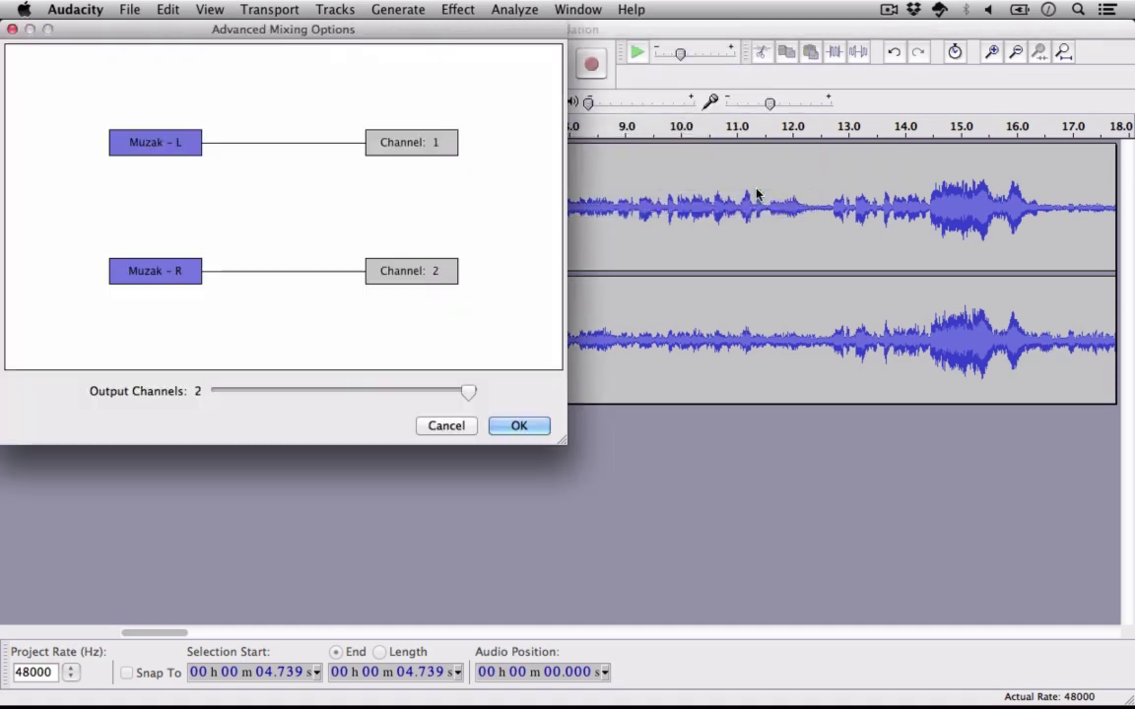
Accept the stereo channel mapping to finish exporting, then preview and stop MuzakFinal.mp3 on the desktop
{"action": "left_click", "coordinate": [512, 424]}
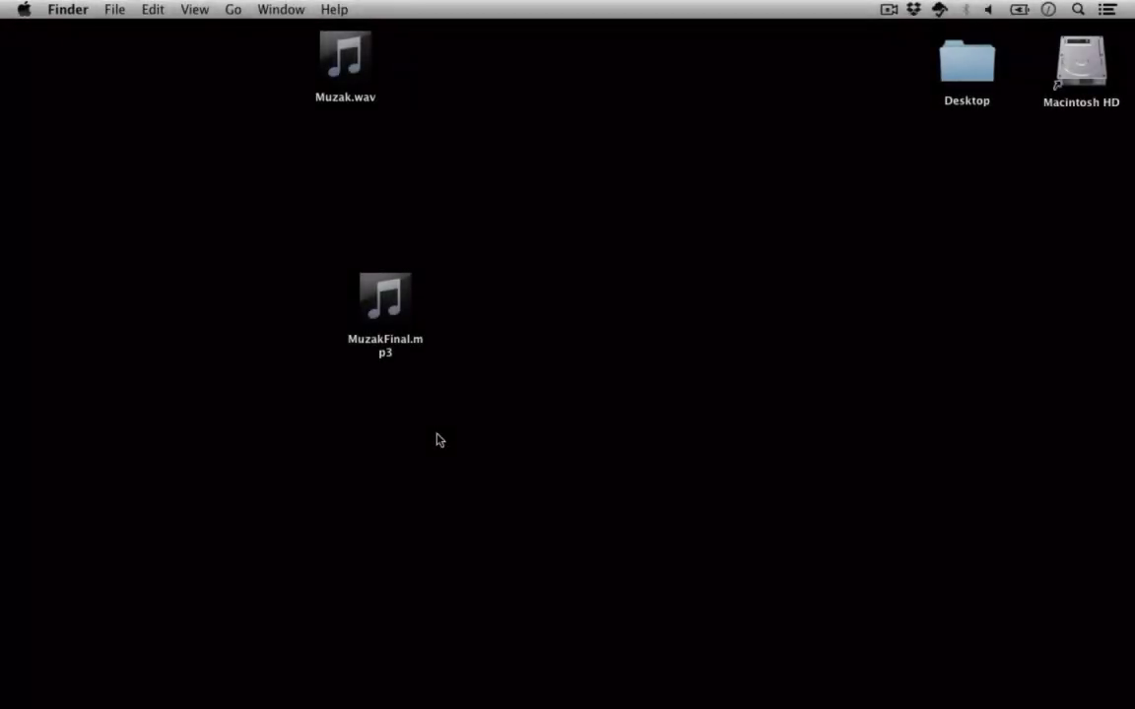
{"action": "left_click", "coordinate": [385, 298]}
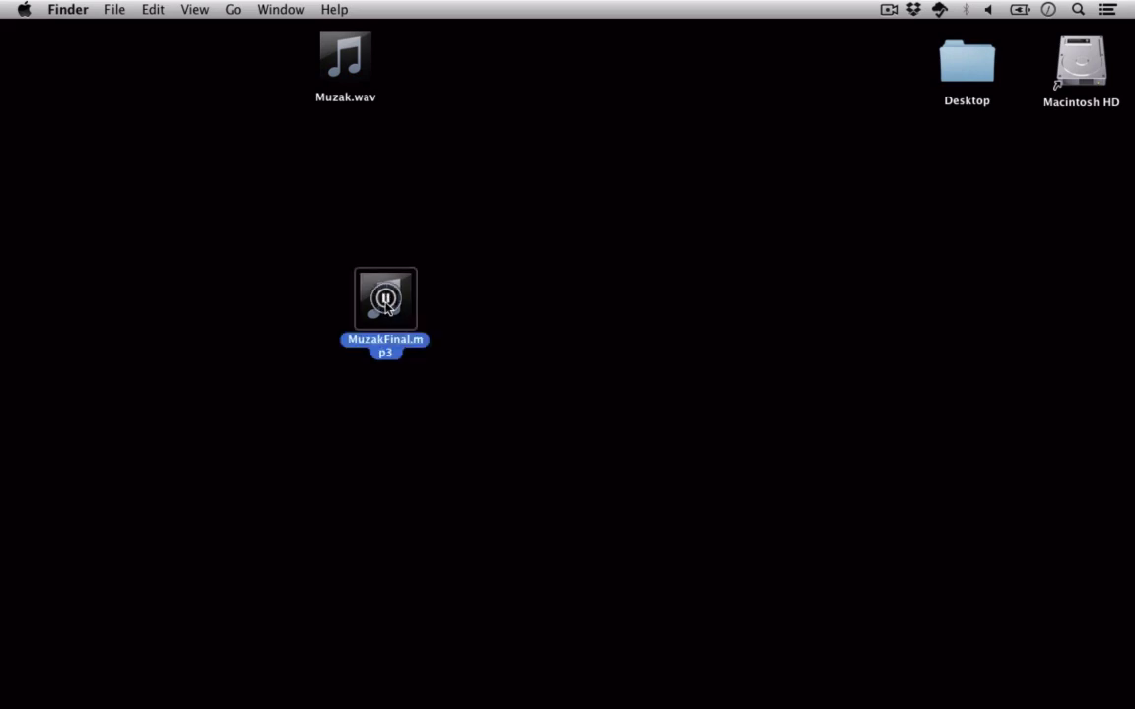
{"action": "left_click", "coordinate": [385, 299]}
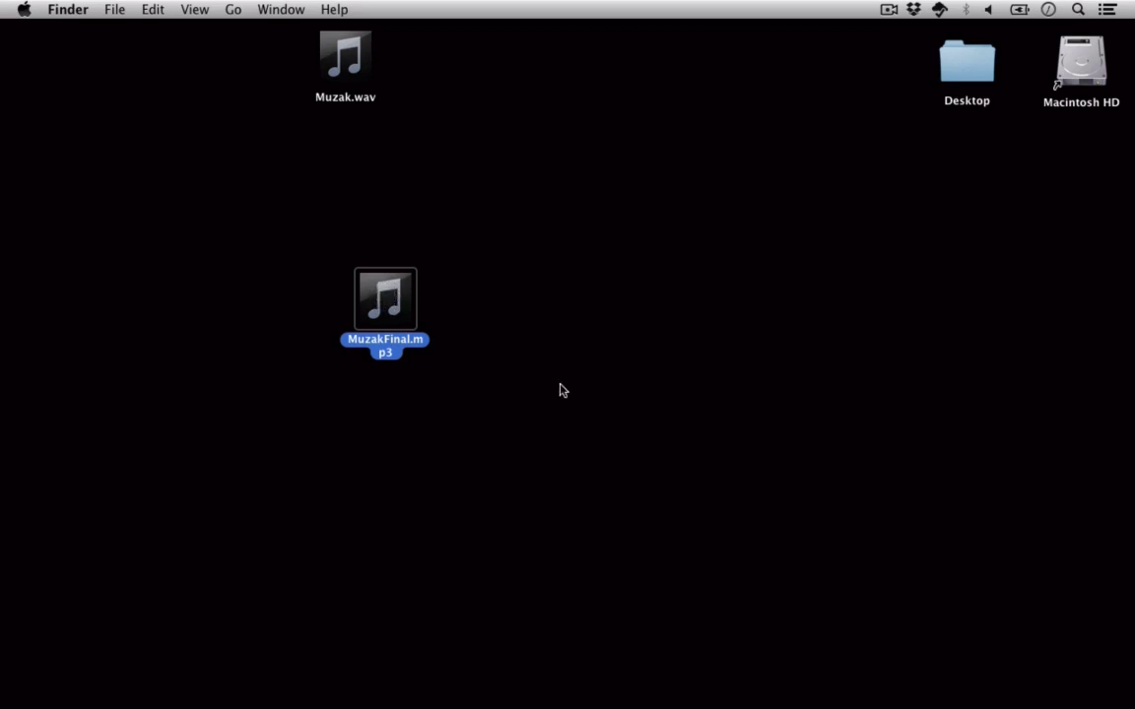